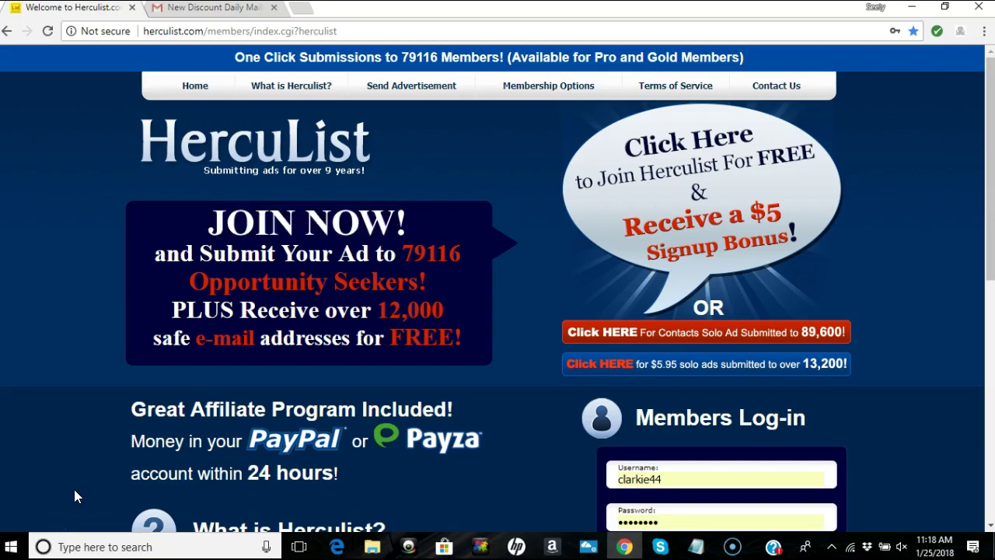
# Switch to Gmail, return to the herculist.com label's message list, and dismiss the Skype notification.
pyautogui.click(71, 481)
pyautogui.click(185, 11)
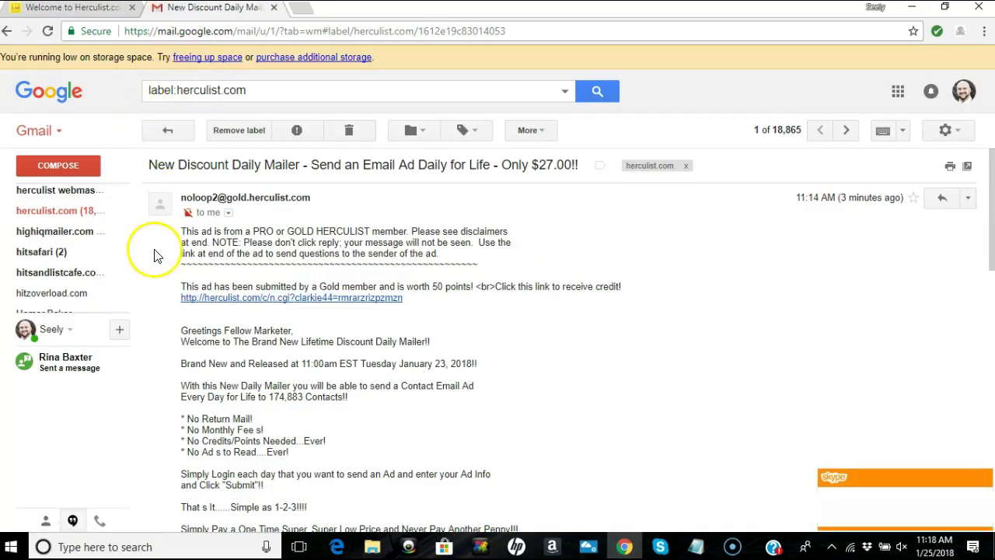
pyautogui.click(166, 131)
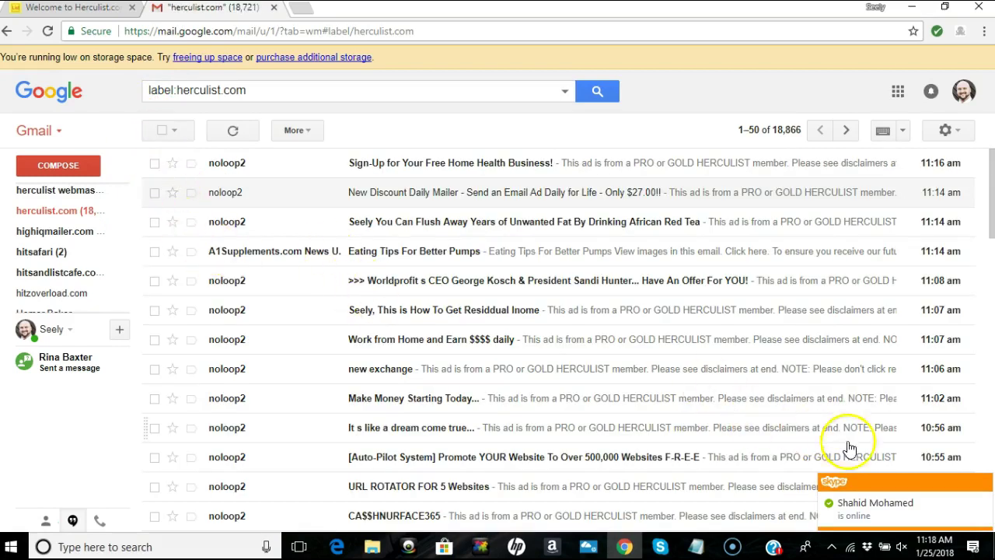
pyautogui.click(983, 482)
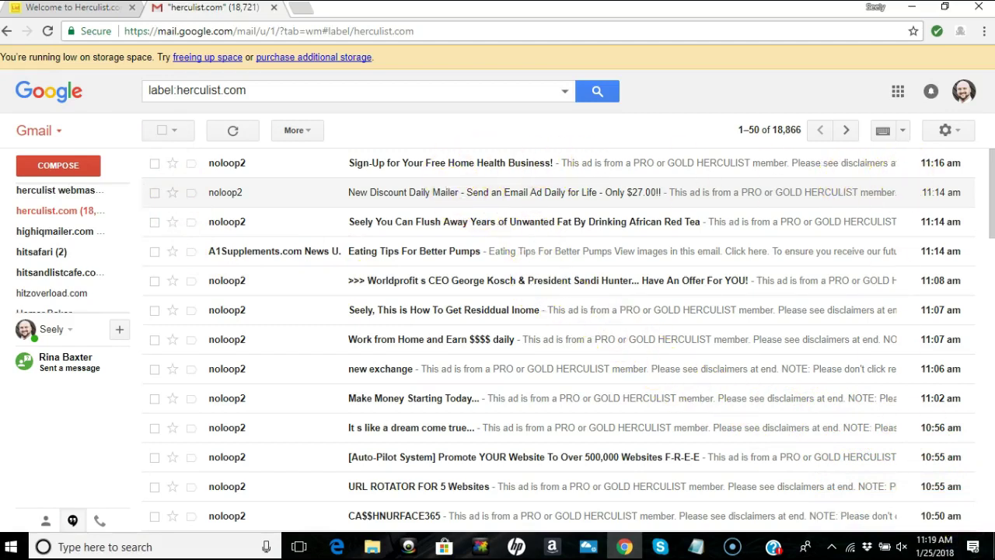
# Open the "Sign-Up for Your Free Home Health Business!" email and follow its 50-point credit link.
pyautogui.moveTo(933, 547)
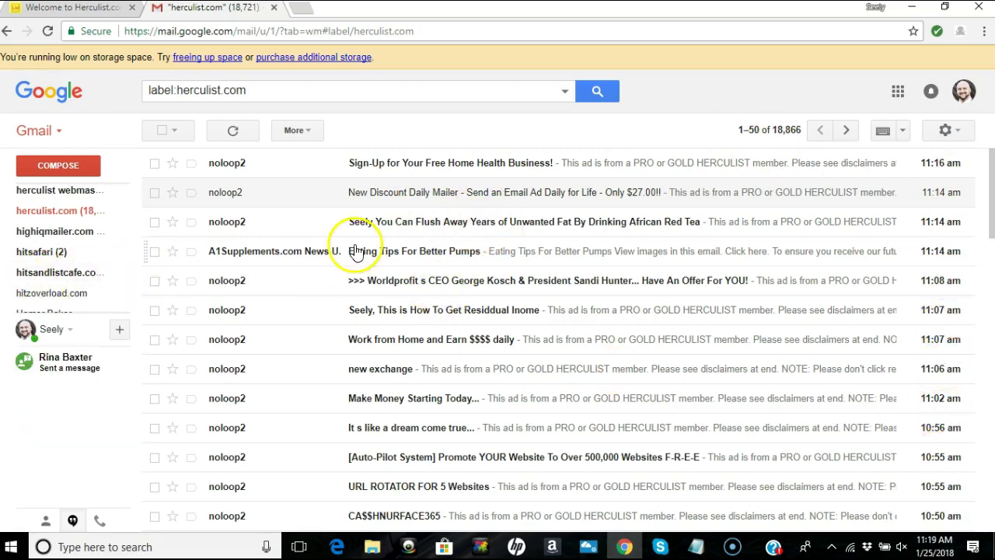
pyautogui.click(388, 173)
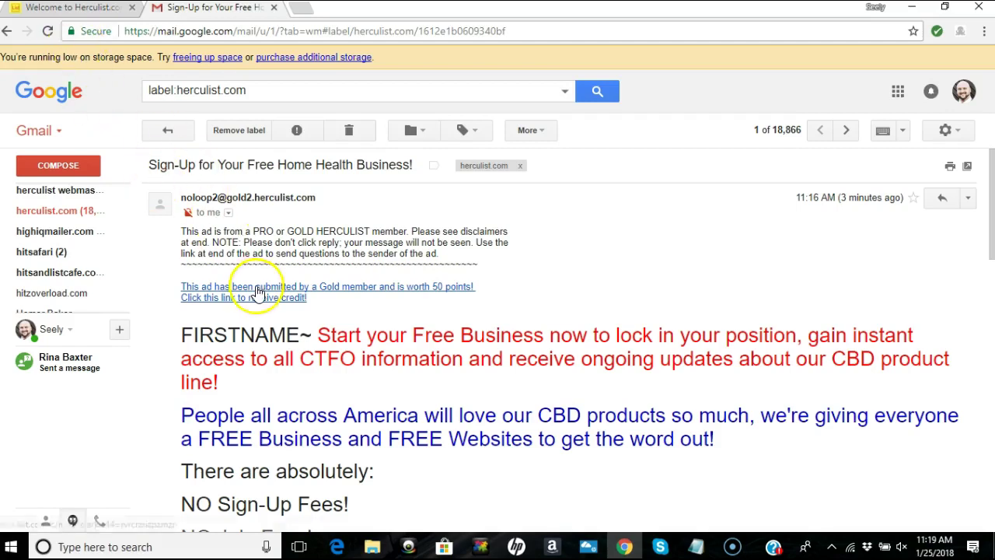
pyautogui.click(256, 292)
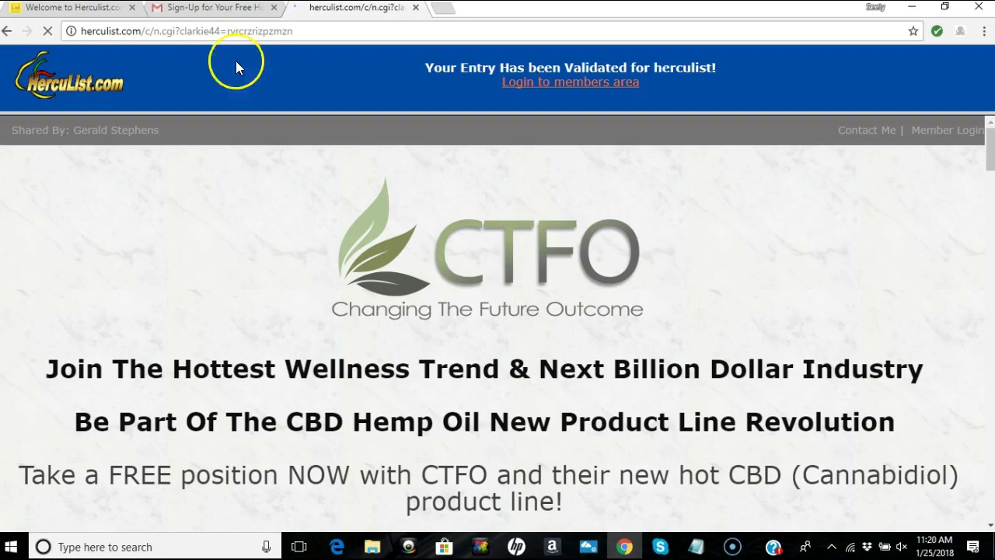
# View the free associate sign-up page linked at the end of the CTFO ad, and close it again.
pyautogui.scroll(-7, 126, 224)
pyautogui.scroll(-15, 129, 218)
pyautogui.scroll(-20, 129, 226)
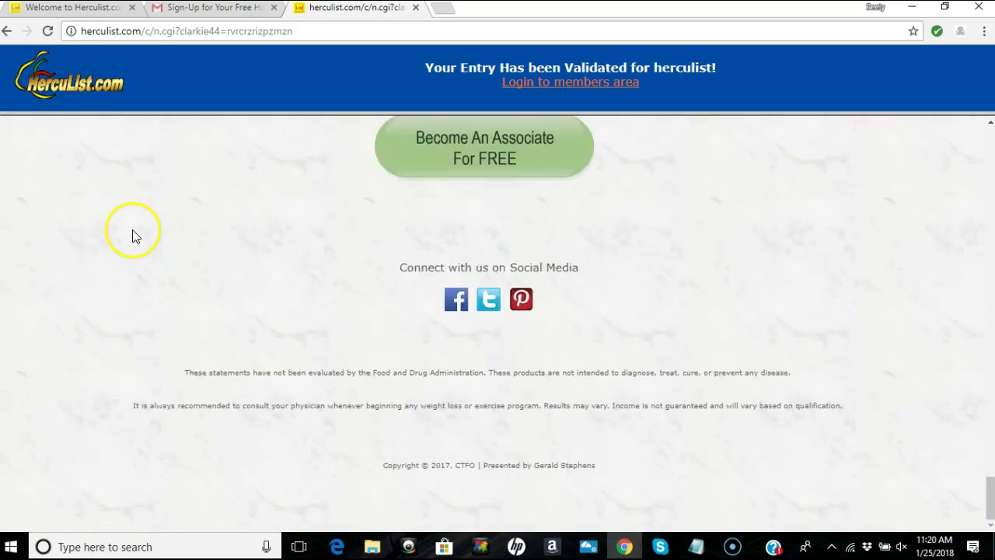
pyautogui.scroll(3, 134, 241)
pyautogui.scroll(-5, 148, 235)
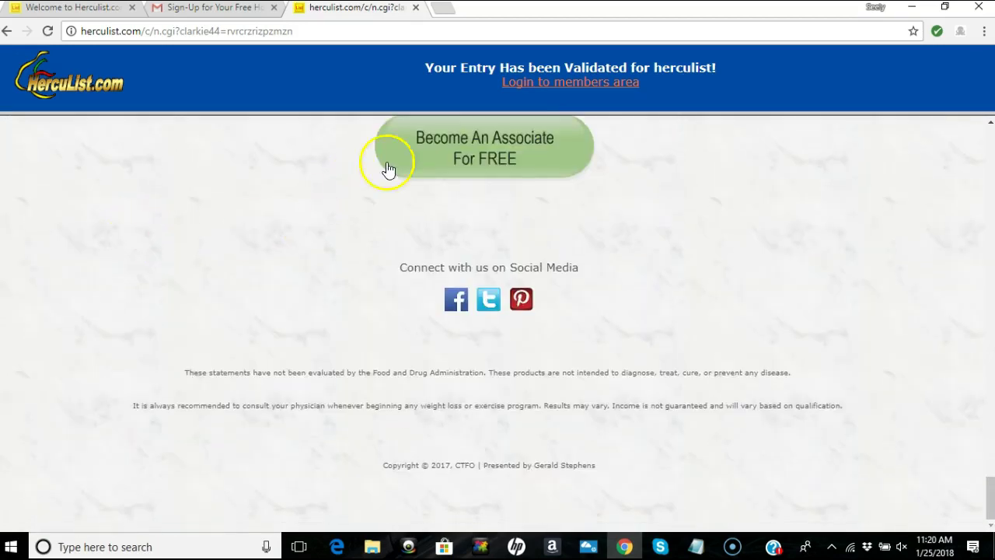
pyautogui.click(416, 151)
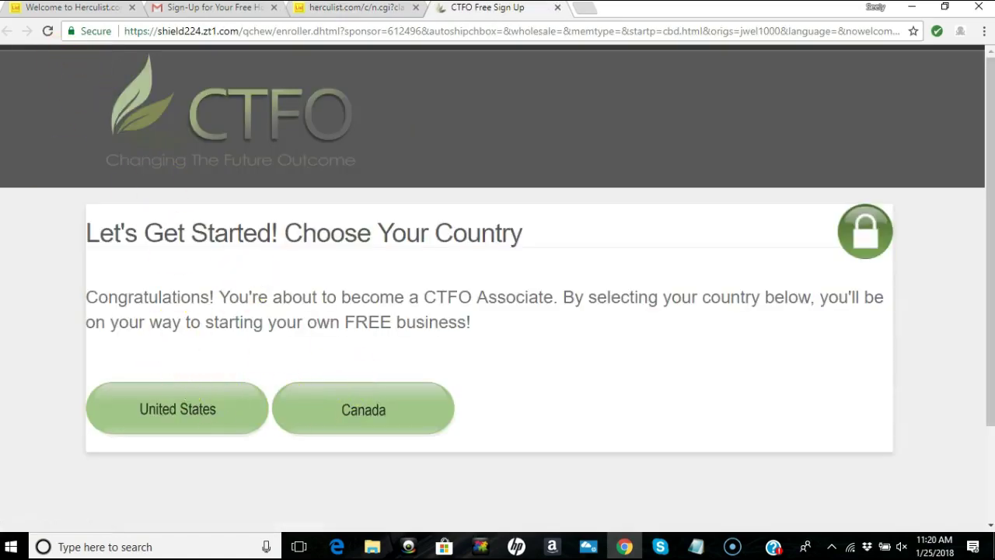
pyautogui.click(383, 9)
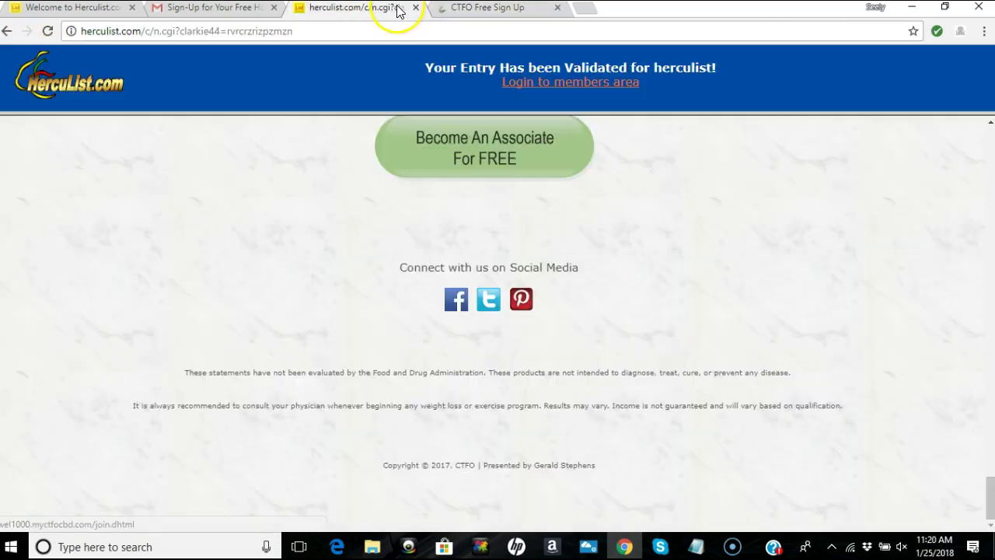
pyautogui.click(557, 7)
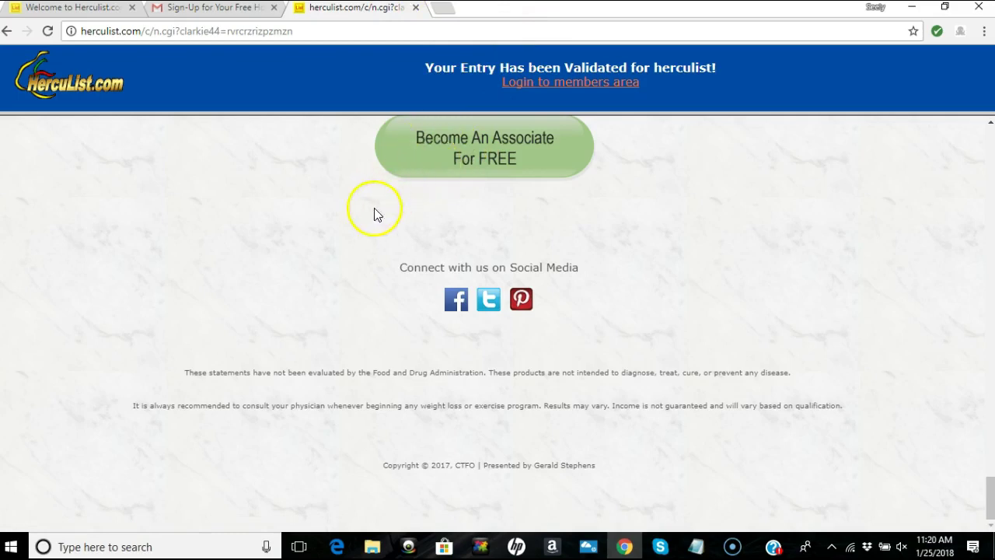
# Look back through the CTFO ad page up to its validation banner, and close the page.
pyautogui.scroll(12, 451, 191)
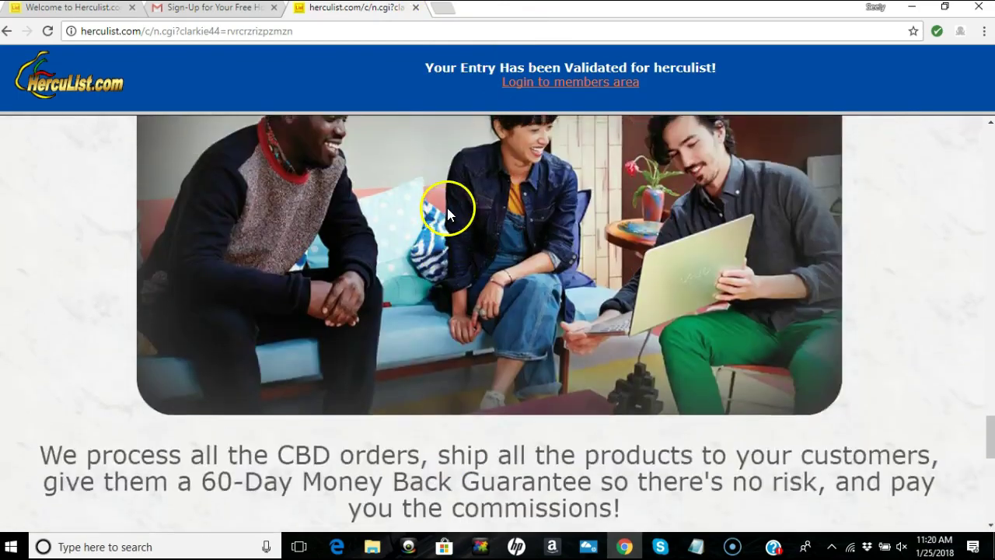
pyautogui.scroll(10, 444, 206)
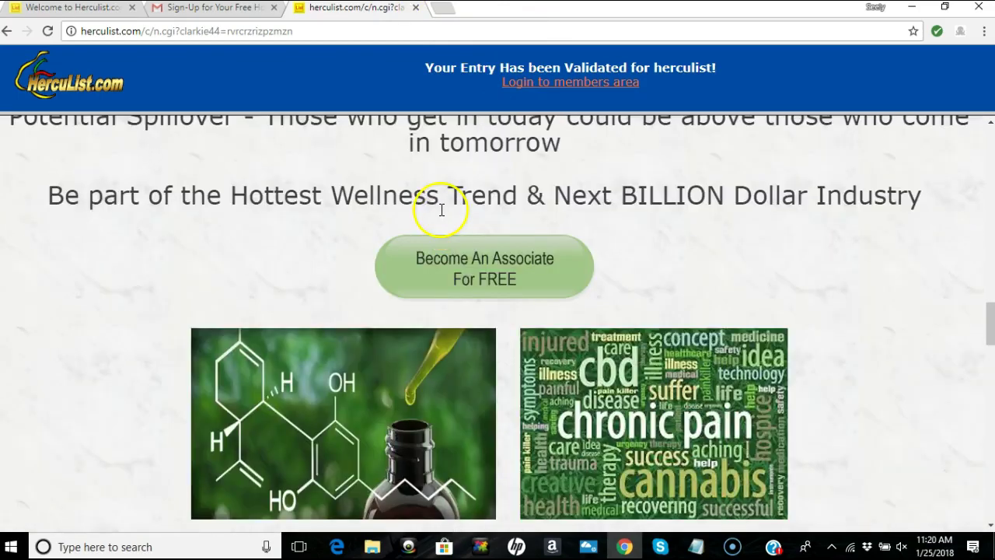
pyautogui.scroll(12, 437, 212)
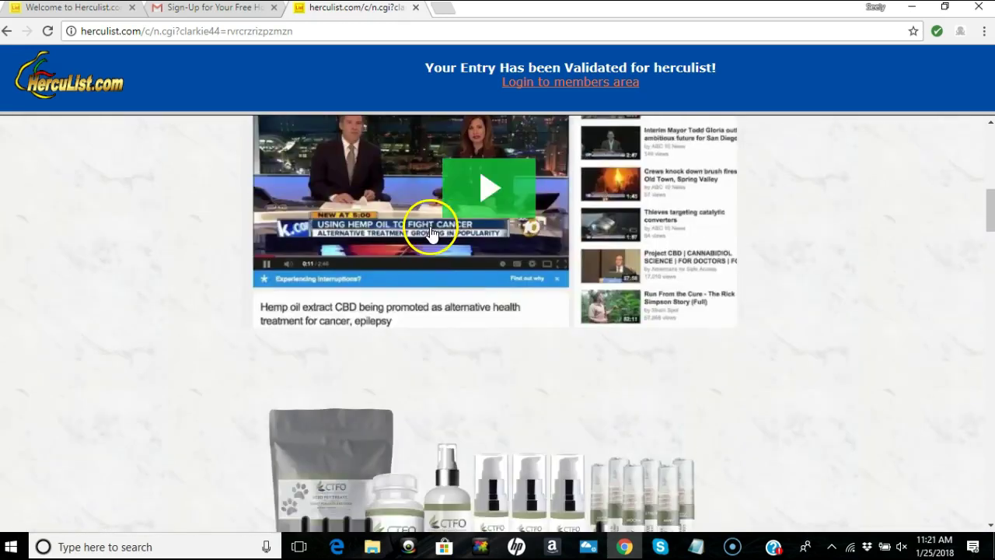
pyautogui.scroll(4, 412, 237)
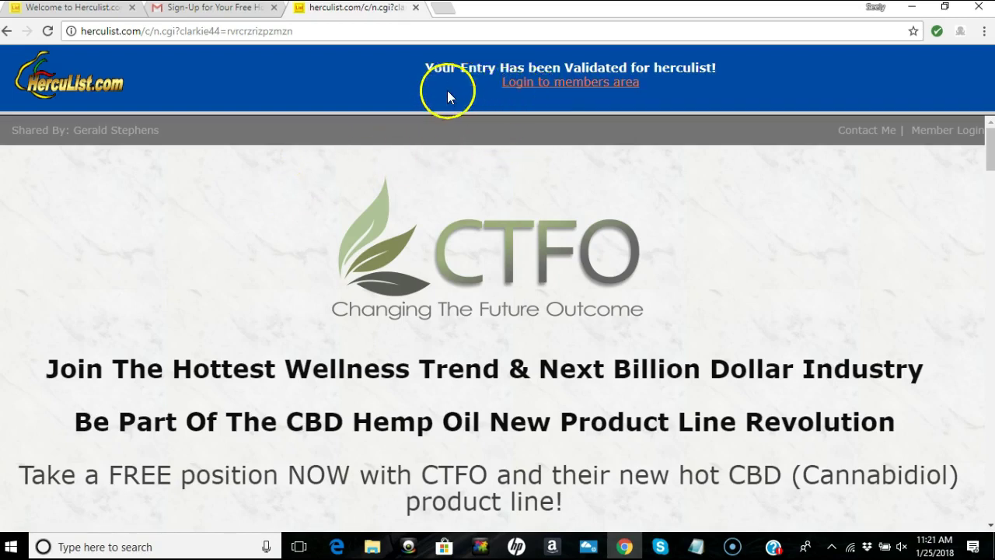
pyautogui.click(608, 92)
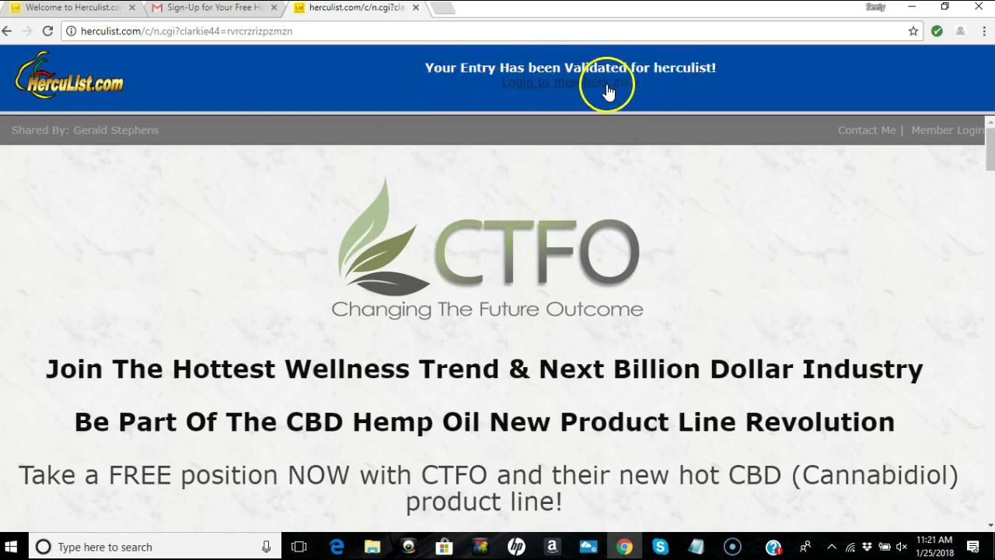
pyautogui.click(416, 7)
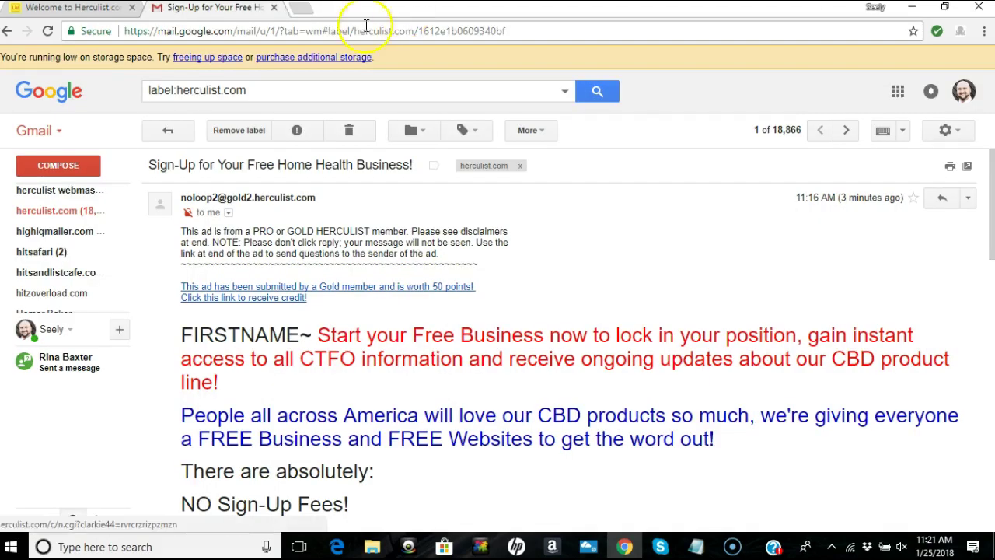
# Return to the Herculist home page and log in to the members area with the prefilled credentials.
pyautogui.click(44, 9)
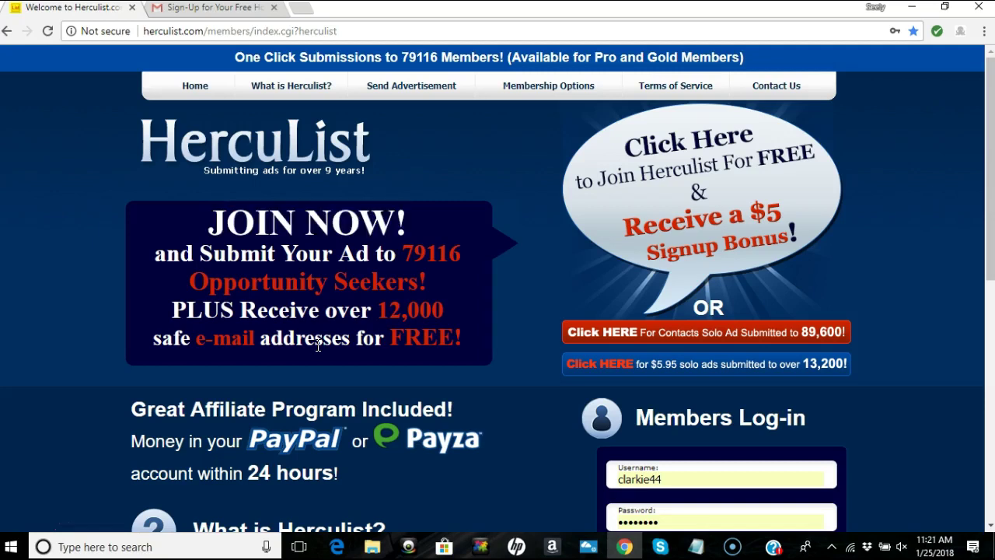
pyautogui.click(256, 370)
pyautogui.scroll(-2, 333, 209)
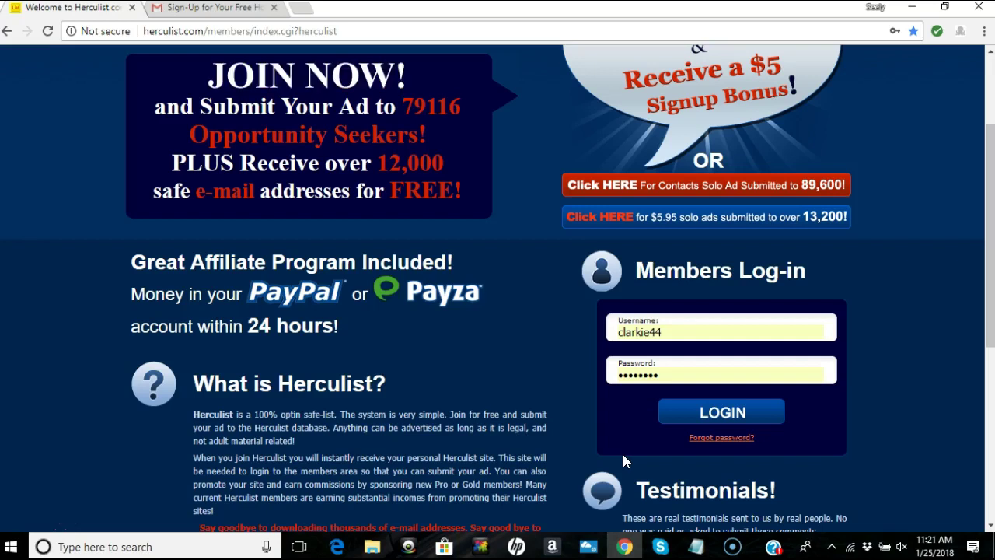
pyautogui.click(686, 408)
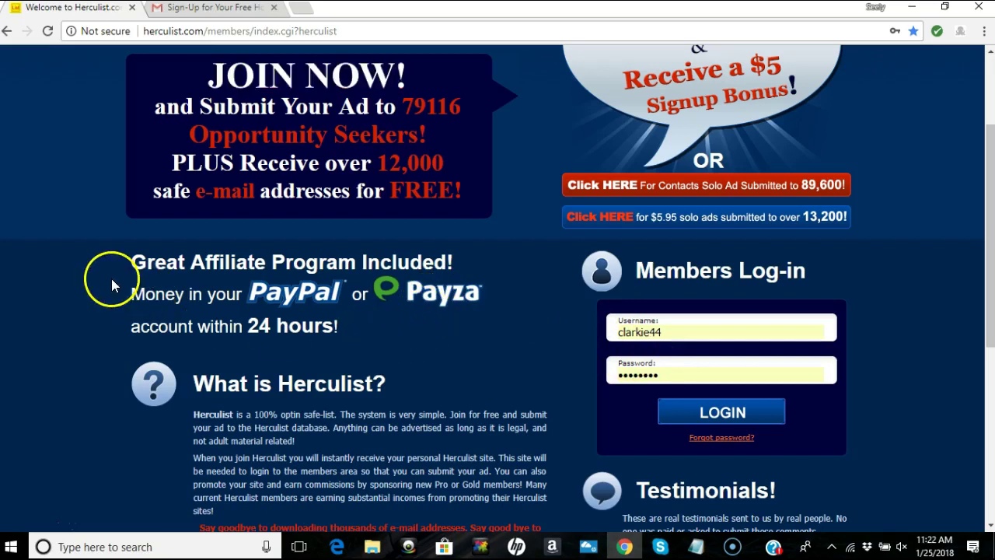
pyautogui.click(706, 416)
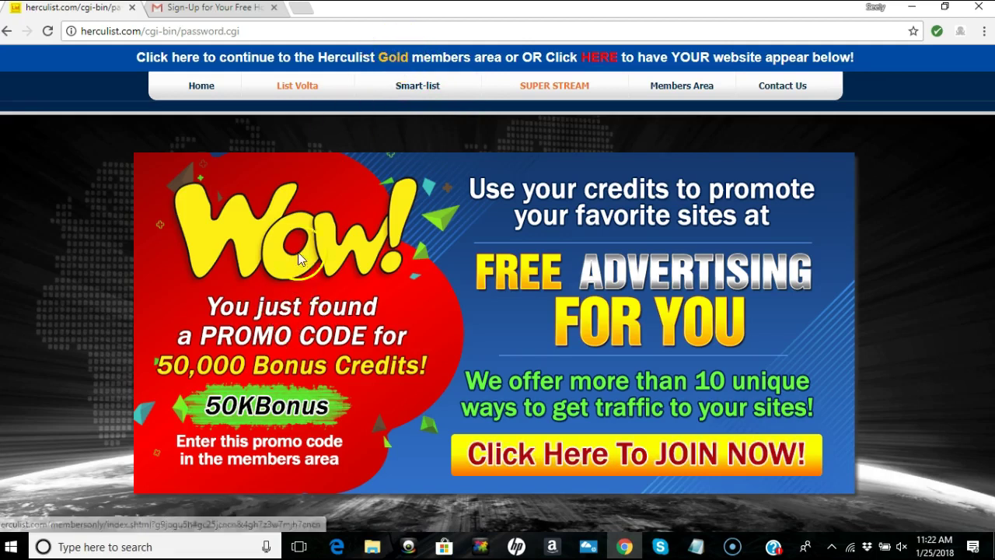
# Continue past the login ad to the Gold members area and close its popup.
pyautogui.click(373, 62)
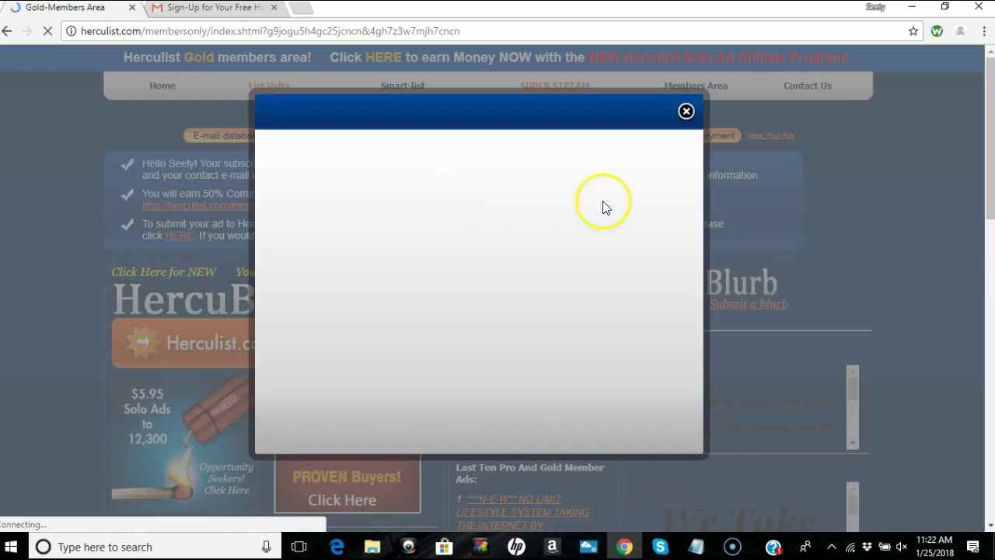
pyautogui.click(686, 111)
pyautogui.click(686, 111)
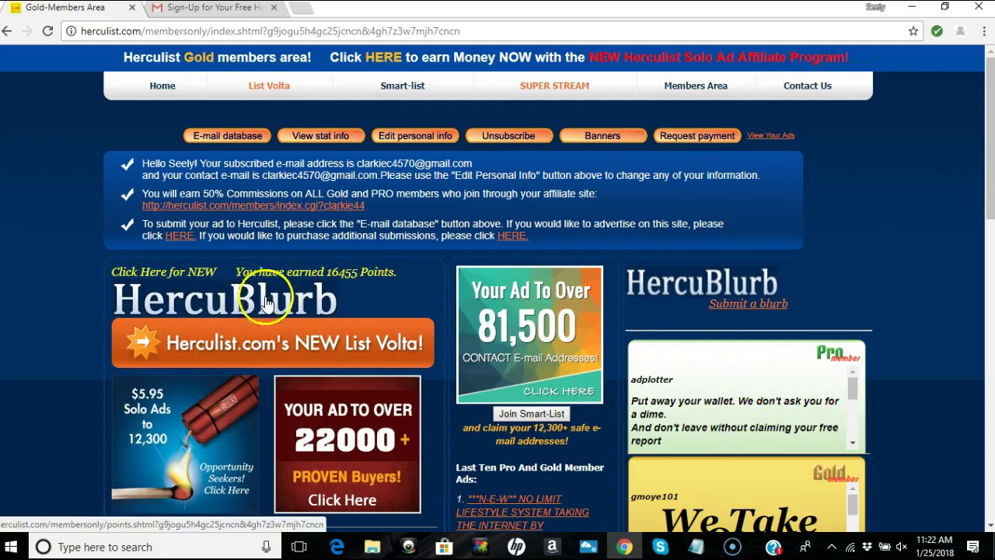
# Examine the HercuBlurb ads in the Gold members area, reading the Pro and Gold members' individual blurbs.
pyautogui.scroll(-3, 720, 268)
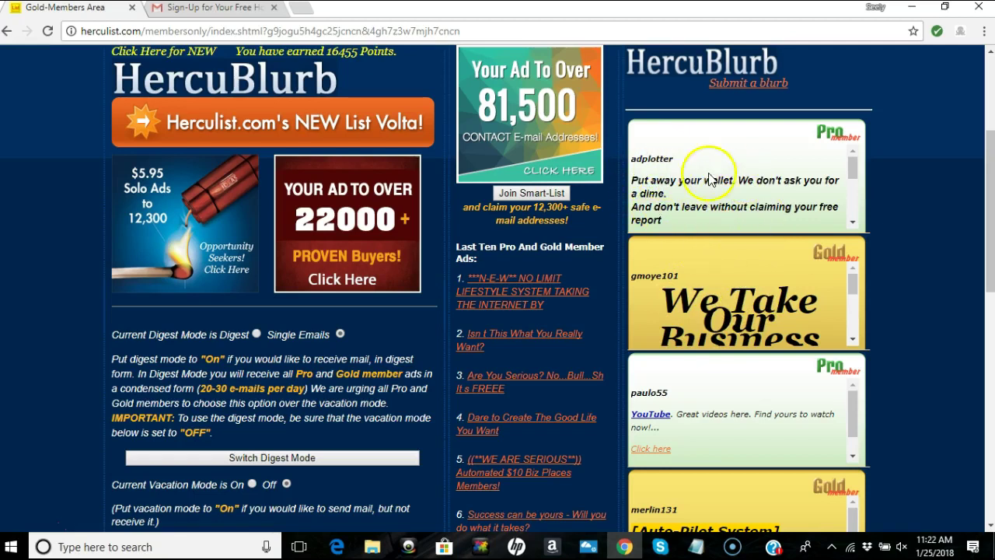
pyautogui.scroll(-3, 735, 237)
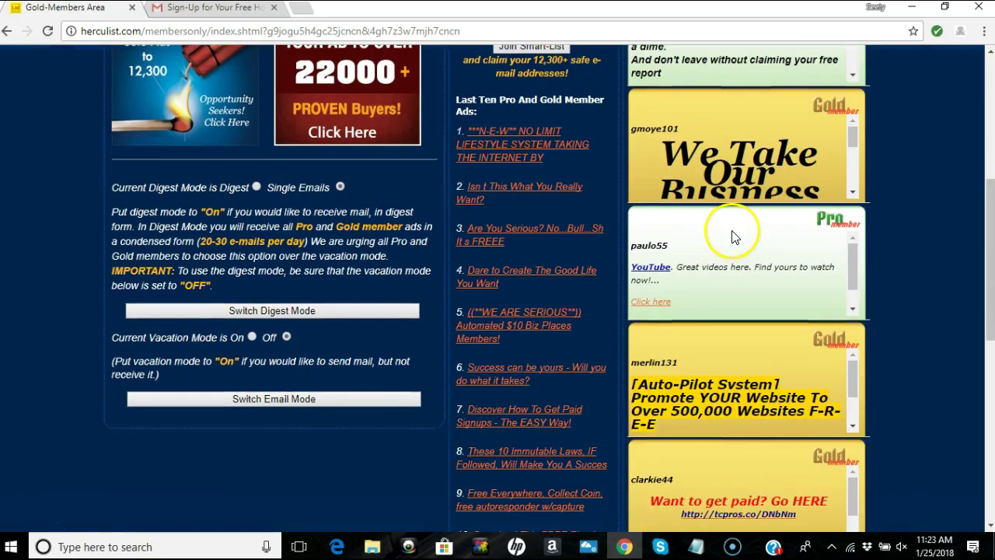
pyautogui.scroll(4, 742, 230)
pyautogui.scroll(-5, 738, 233)
pyautogui.scroll(-1, 733, 223)
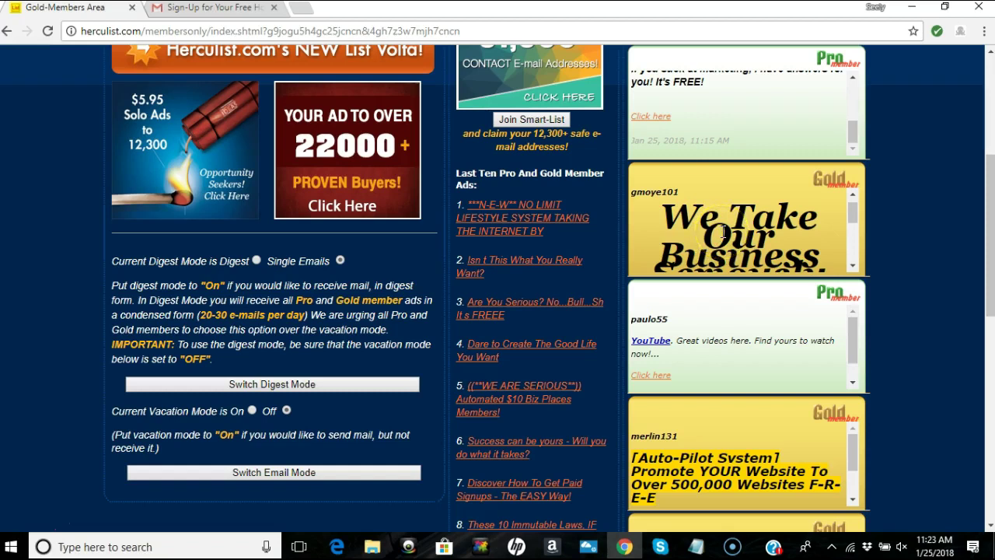
pyautogui.scroll(-3, 723, 230)
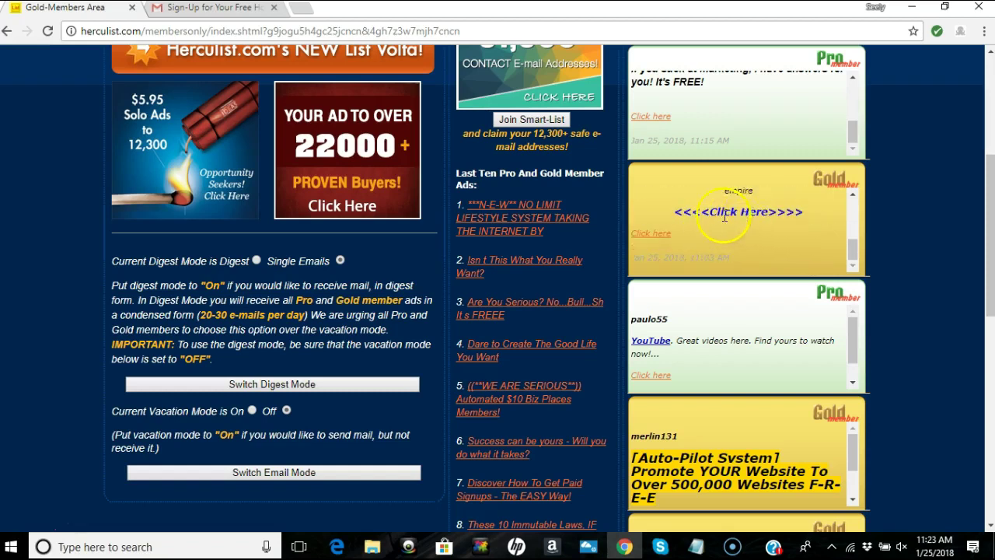
pyautogui.scroll(3, 720, 240)
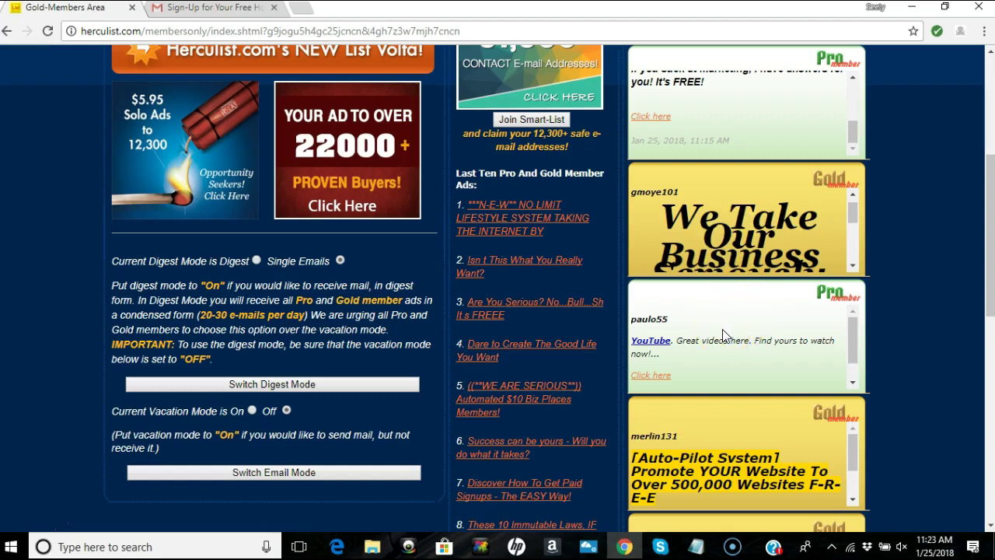
pyautogui.scroll(-2, 723, 336)
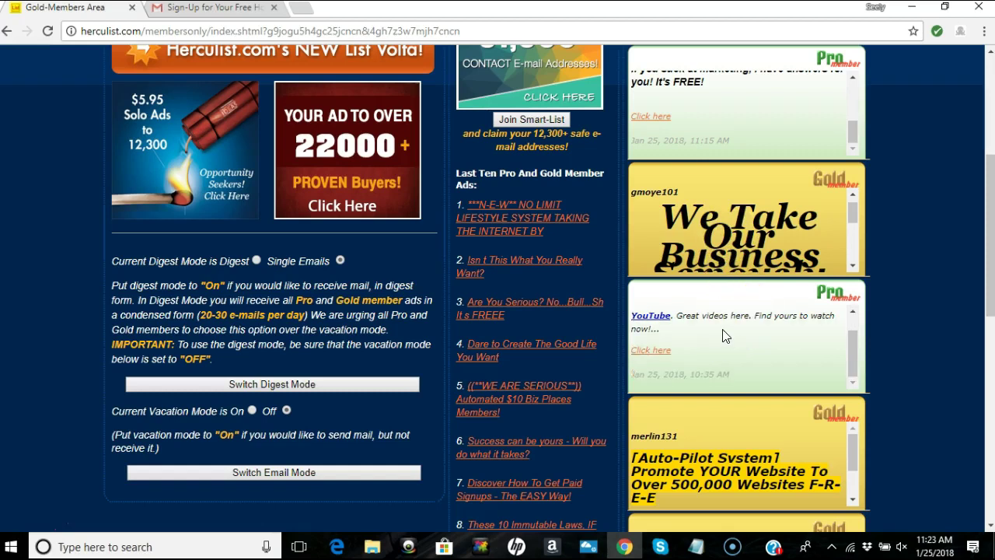
pyautogui.scroll(-6, 723, 336)
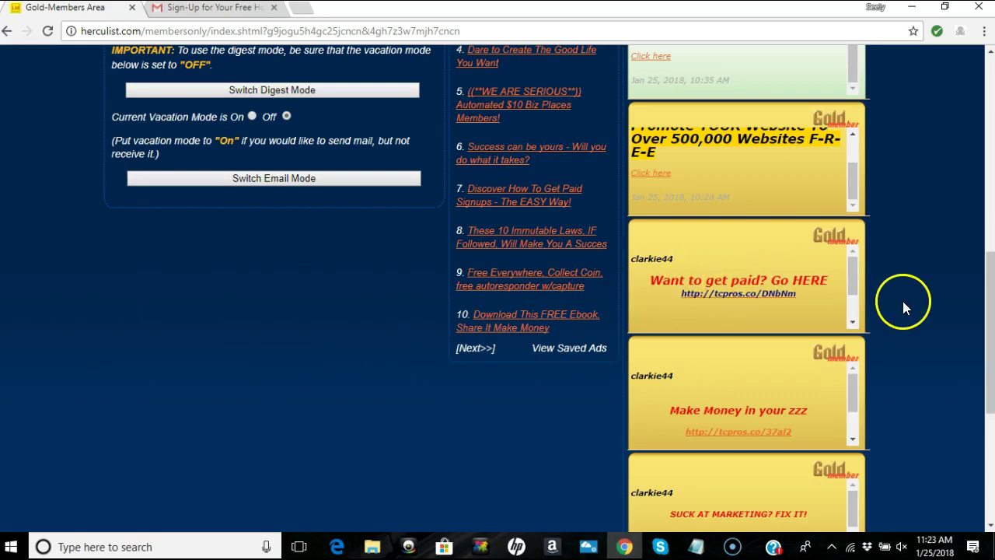
pyautogui.scroll(-1, 903, 303)
pyautogui.scroll(-1, 903, 306)
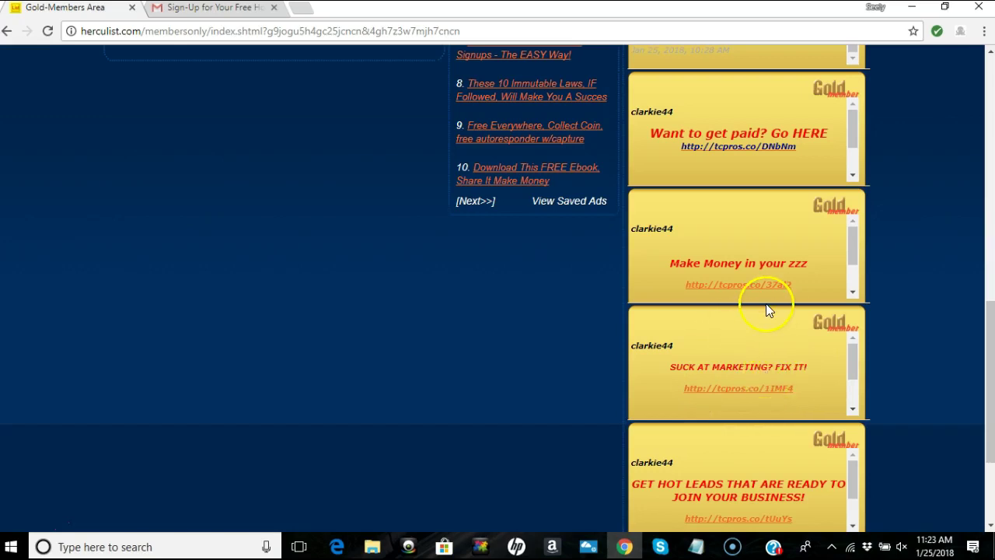
pyautogui.scroll(1, 766, 303)
pyautogui.scroll(2, 746, 319)
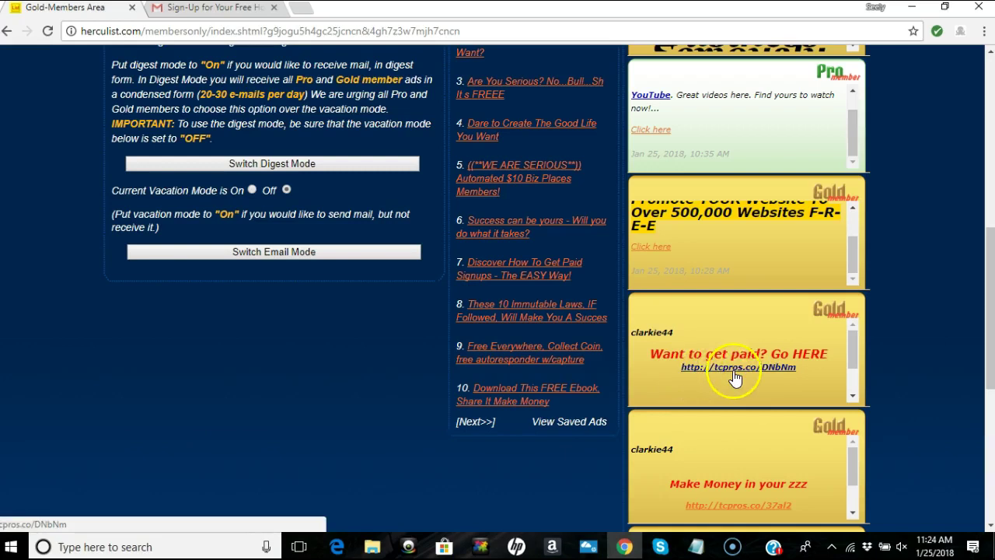
# Open the HercuBlurb points page from the Gold members area.
pyautogui.scroll(2, 735, 377)
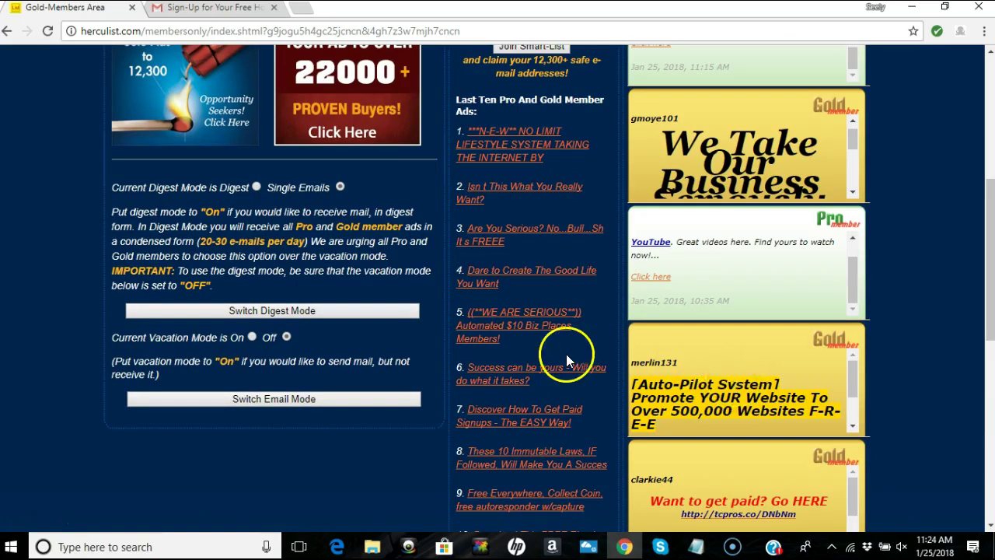
pyautogui.scroll(4, 379, 360)
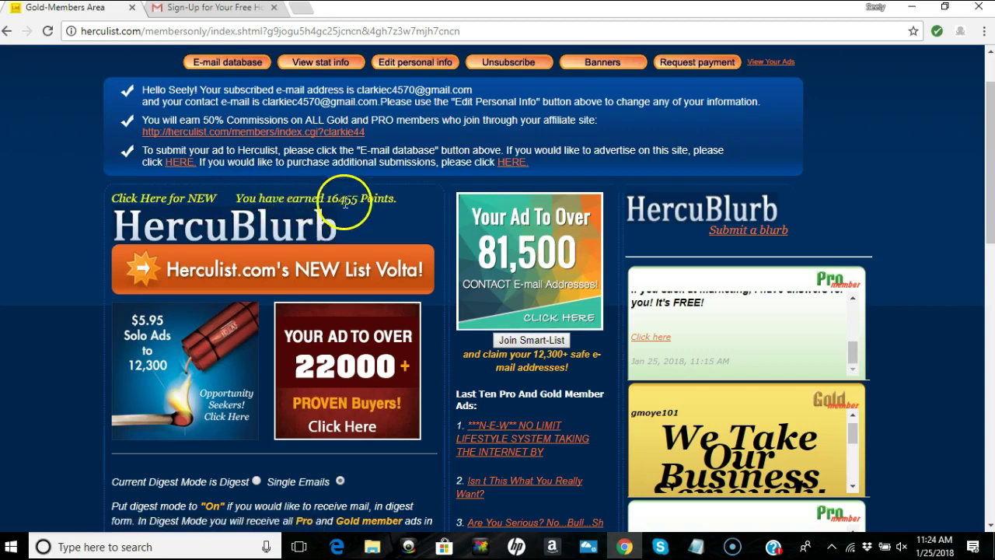
pyautogui.click(232, 227)
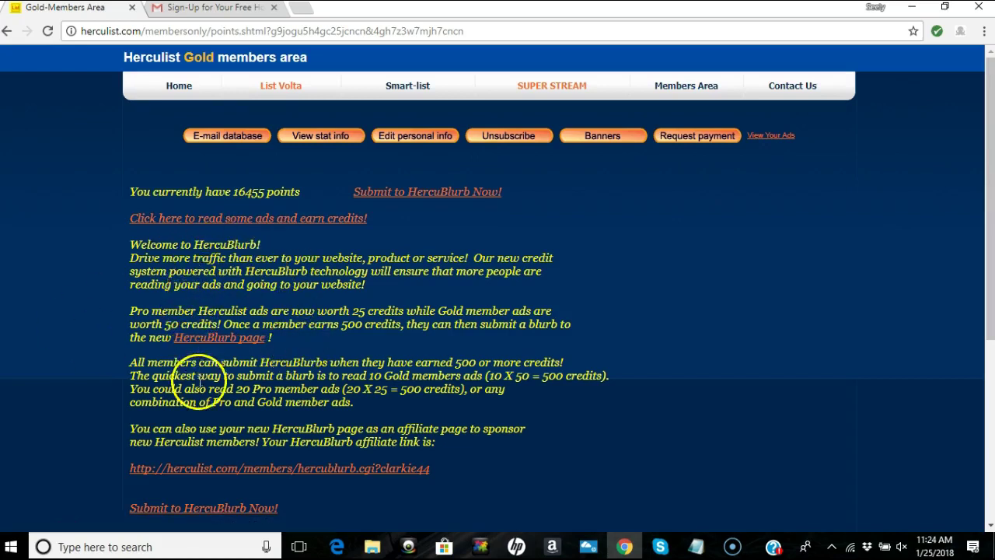
# Read through the HercuBlurb credit rules and open the form for submitting a blurb.
pyautogui.scroll(-2, 208, 339)
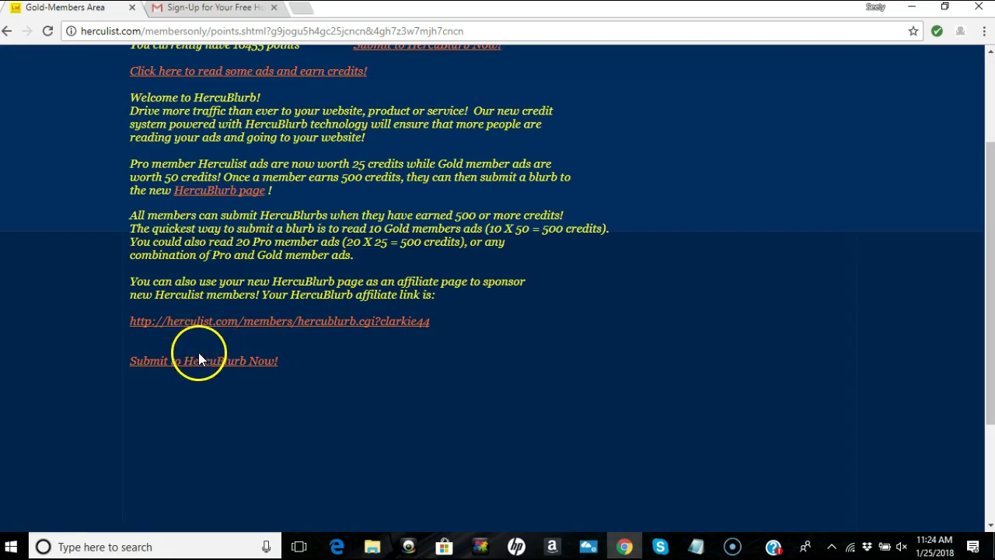
pyautogui.scroll(-1, 186, 326)
pyautogui.scroll(-1, 203, 296)
pyautogui.click(185, 288)
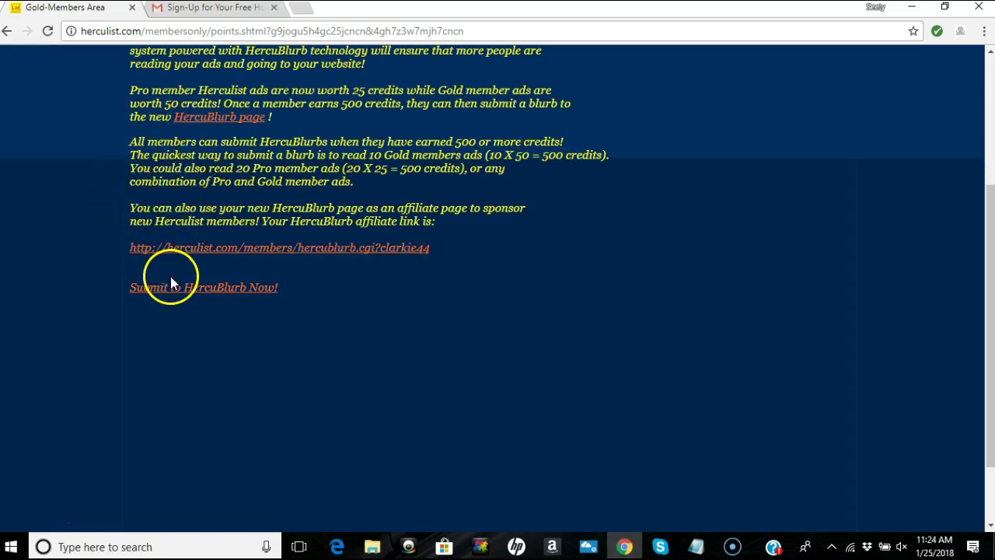
pyautogui.click(193, 297)
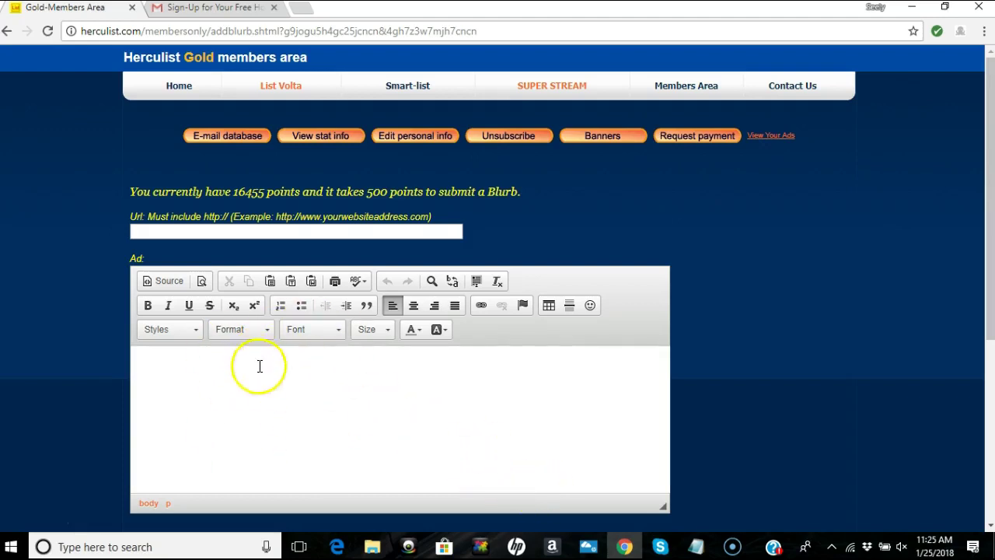
# Switch to the "text ad copy for all" file in Notepad and copy the headline "AS REAL AS IT GETS".
pyautogui.click(696, 547)
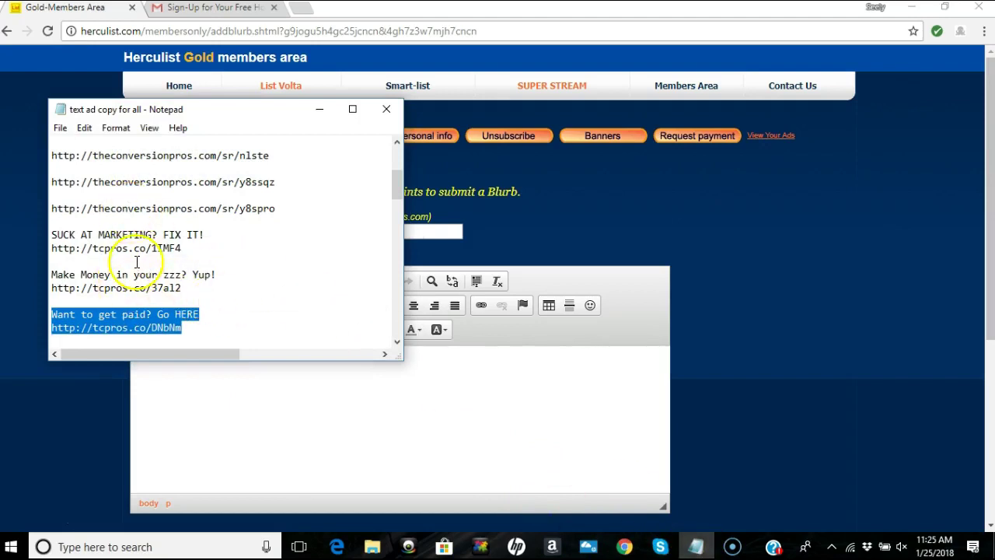
pyautogui.scroll(-2, 134, 247)
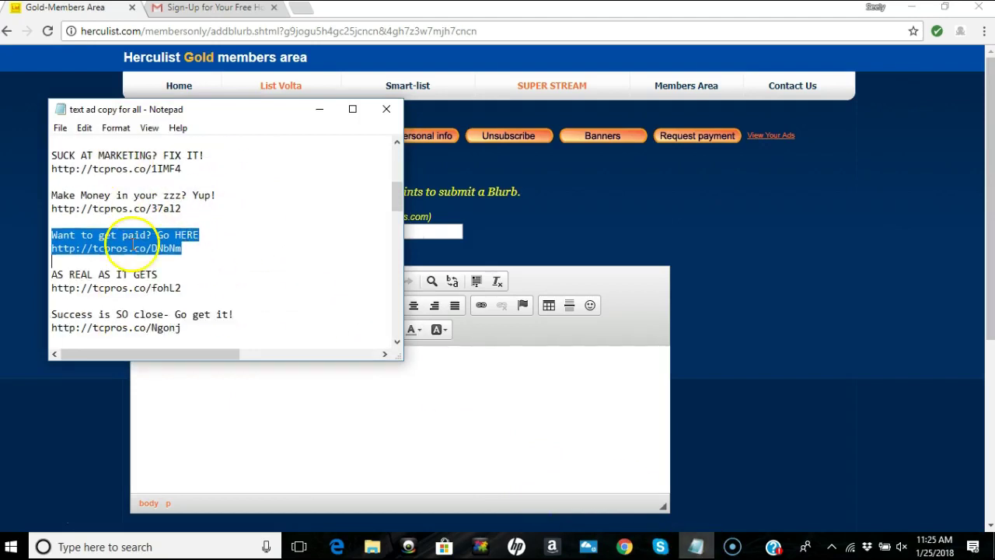
pyautogui.doubleClick(158, 275)
pyautogui.moveTo(116, 277); pyautogui.dragTo(44, 278)
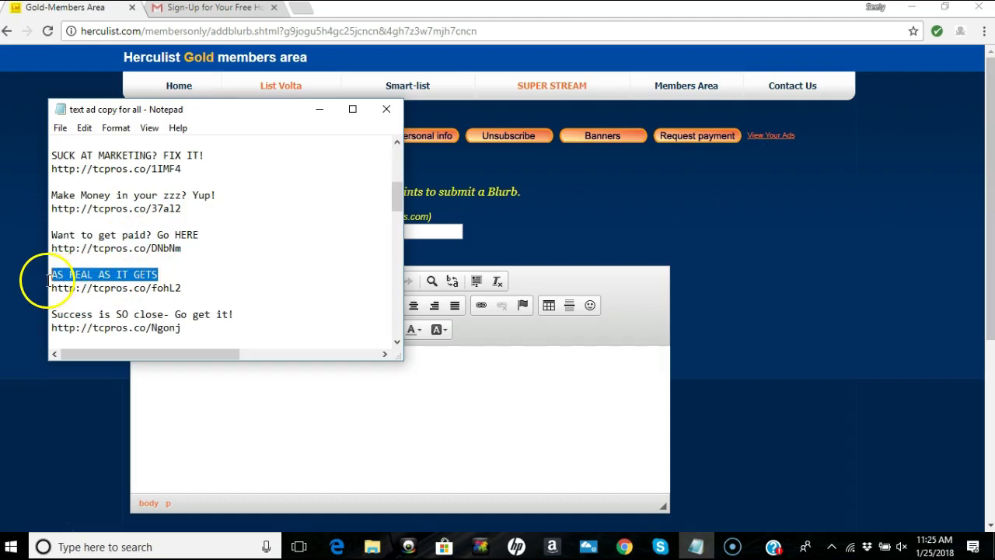
pyautogui.rightClick(68, 280)
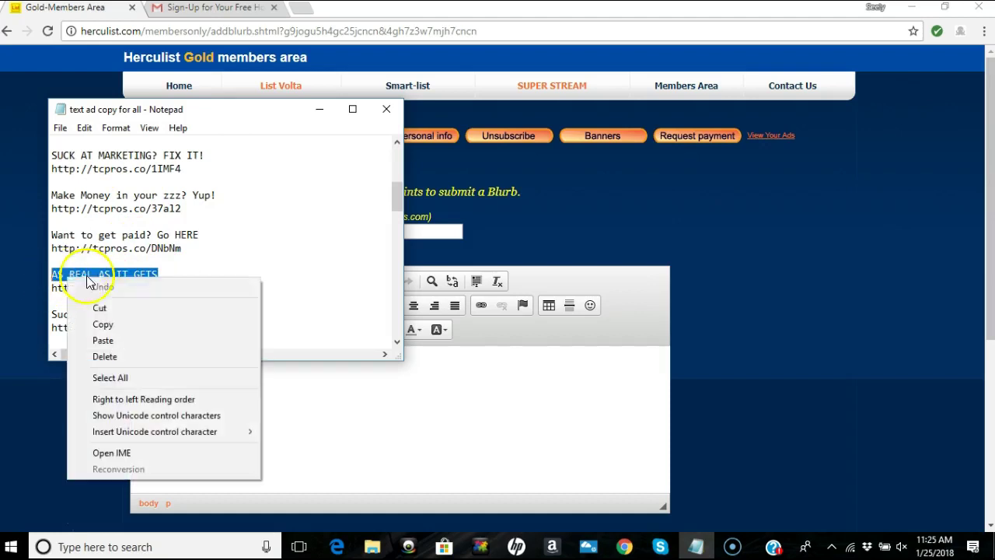
pyautogui.click(107, 327)
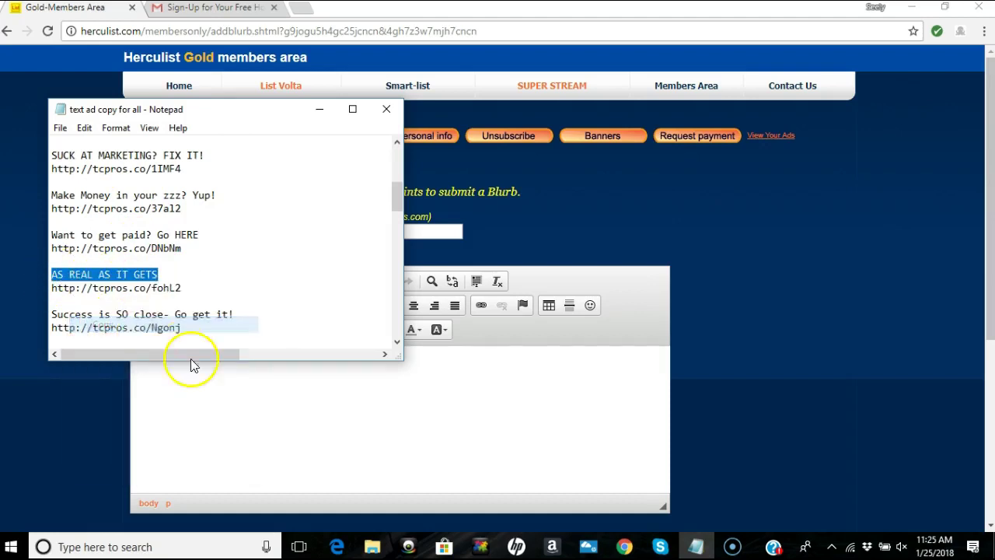
pyautogui.click(190, 287)
pyautogui.scroll(-2, 186, 284)
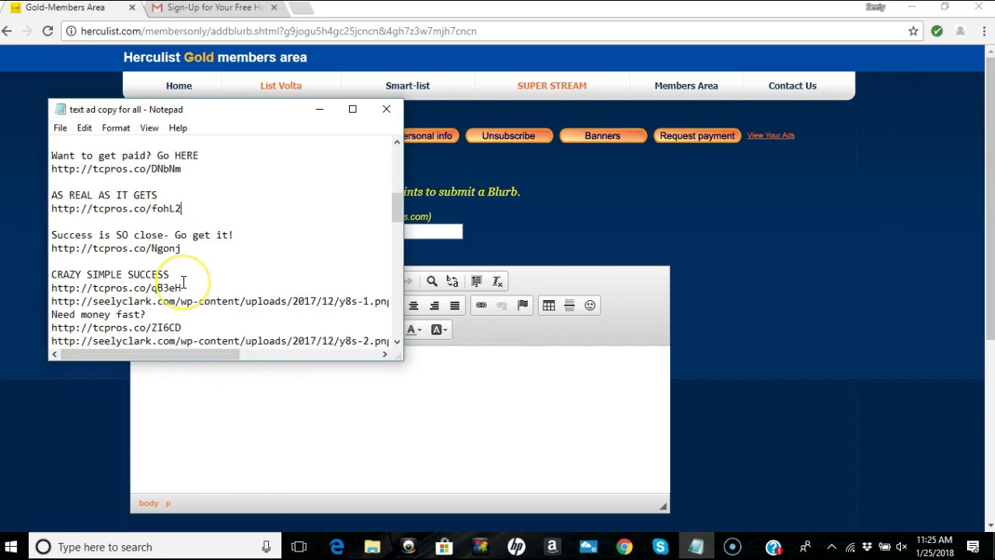
pyautogui.scroll(-1, 184, 282)
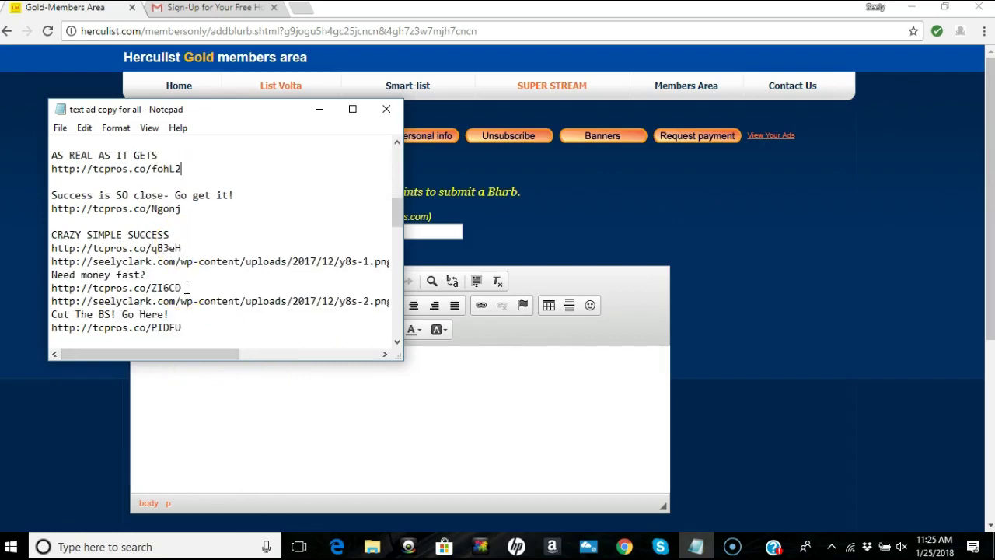
pyautogui.moveTo(189, 171); pyautogui.dragTo(52, 157)
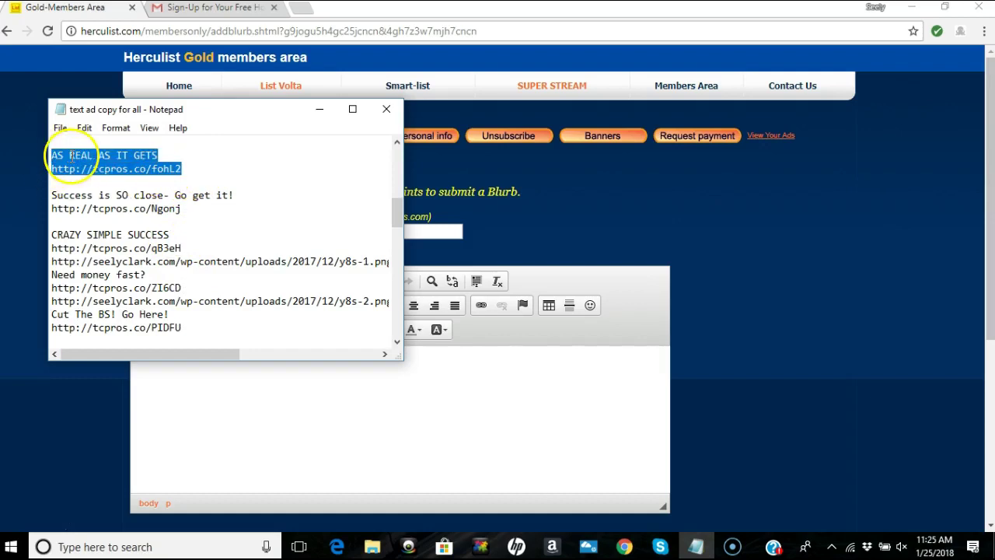
pyautogui.rightClick(74, 159)
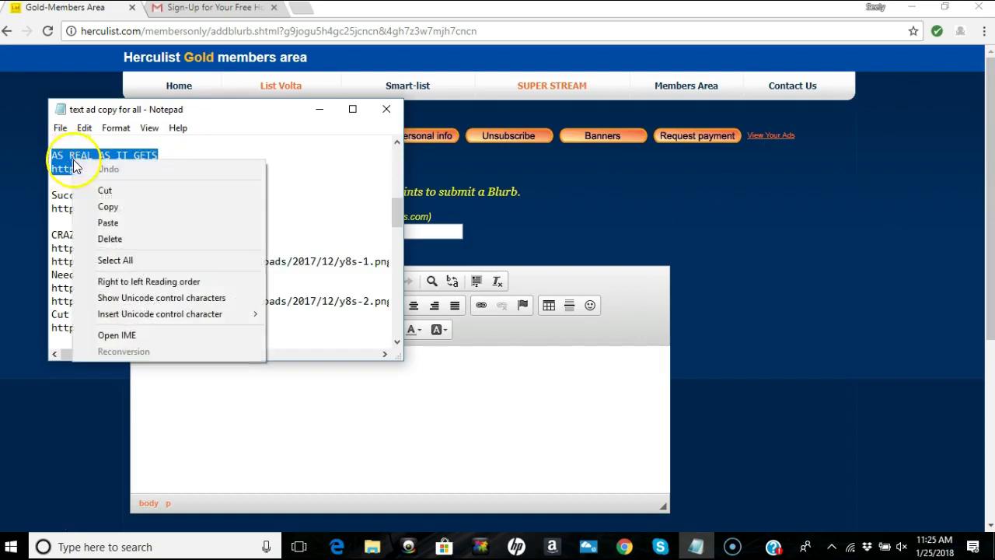
pyautogui.click(106, 207)
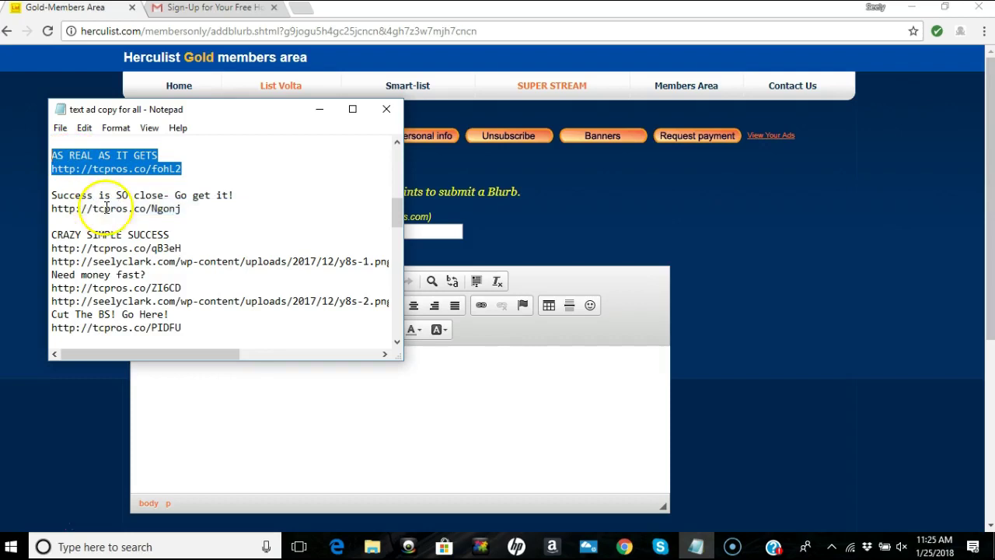
# Return to the blurb form, paste the copied headline and link into the ad body, and center both lines.
pyautogui.click(315, 118)
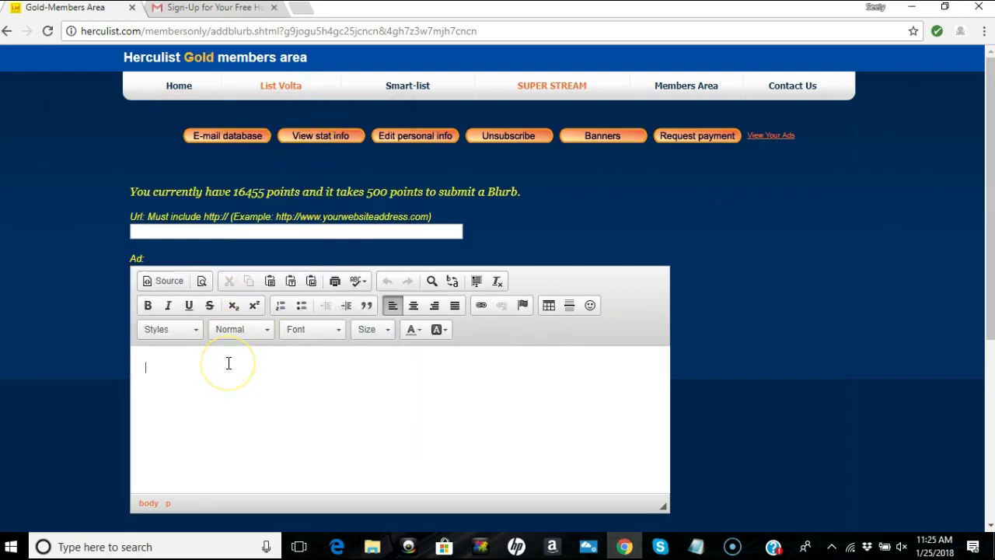
pyautogui.hotkey('ctrl', 'v')
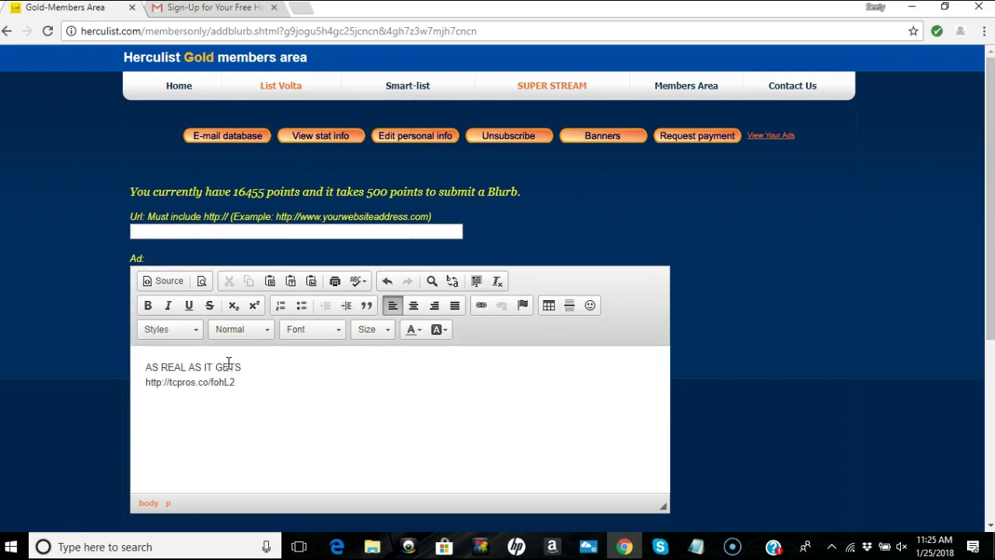
pyautogui.moveTo(262, 386); pyautogui.dragTo(311, 307)
pyautogui.click(413, 305)
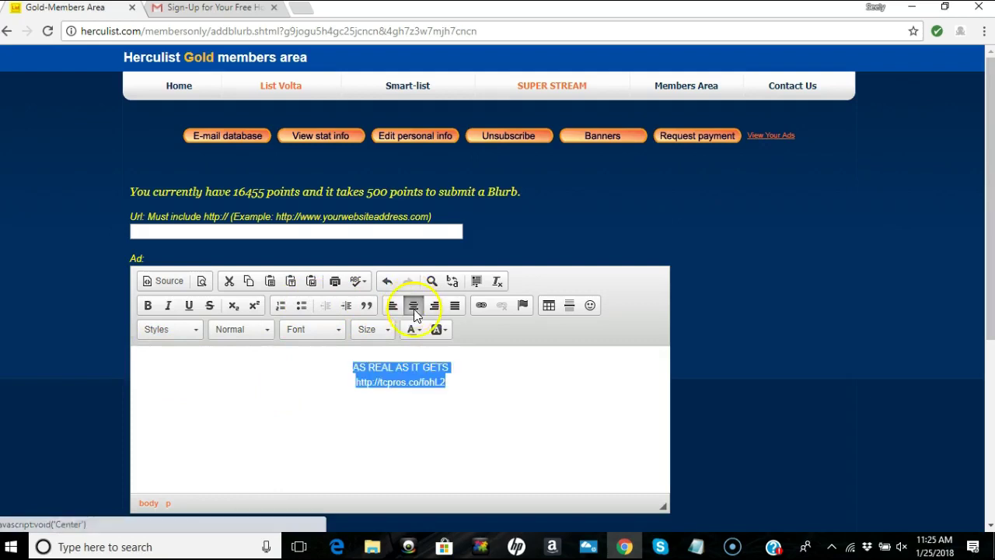
pyautogui.click(391, 367)
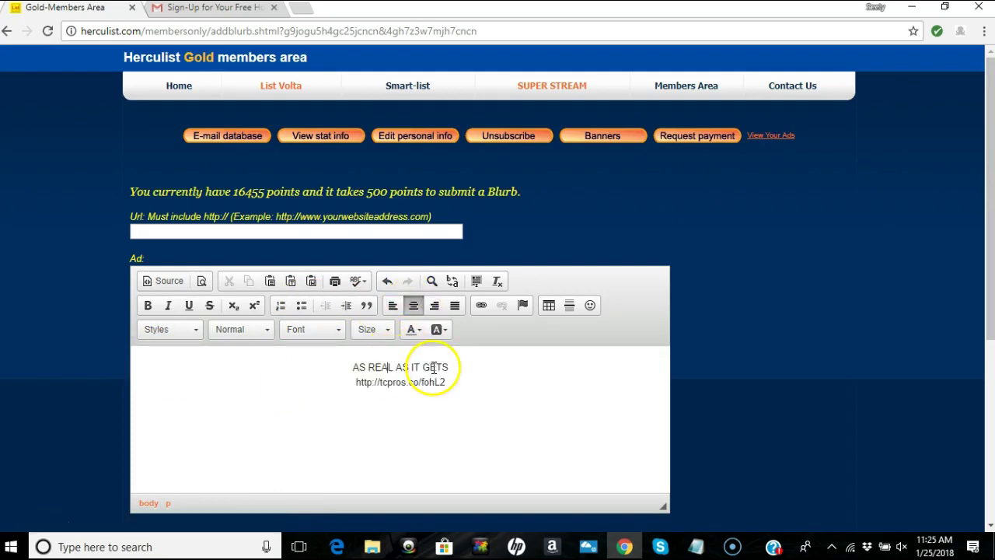
# Format the "AS REAL AS IT GETS" headline as Verdana, size 16, bold.
pyautogui.moveTo(447, 369); pyautogui.dragTo(349, 367)
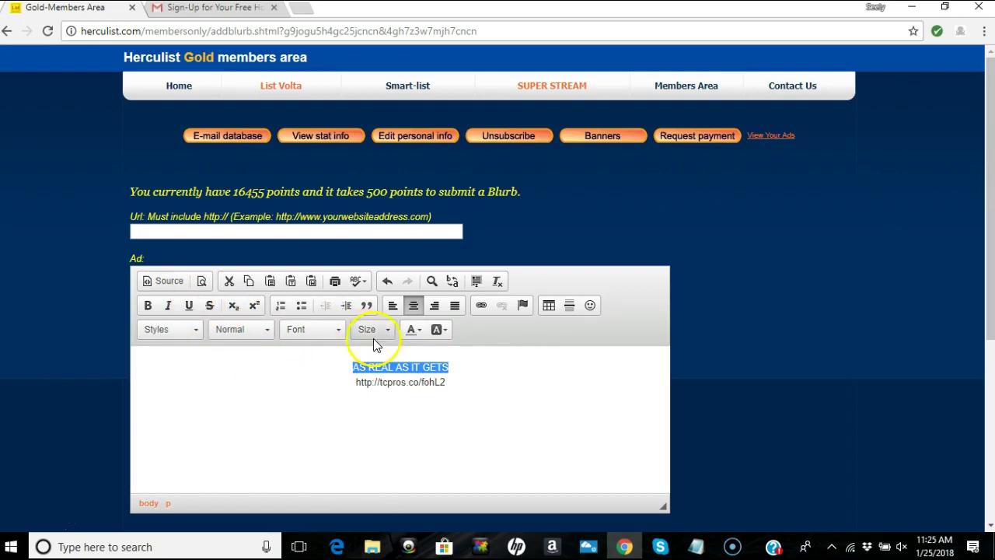
pyautogui.click(341, 334)
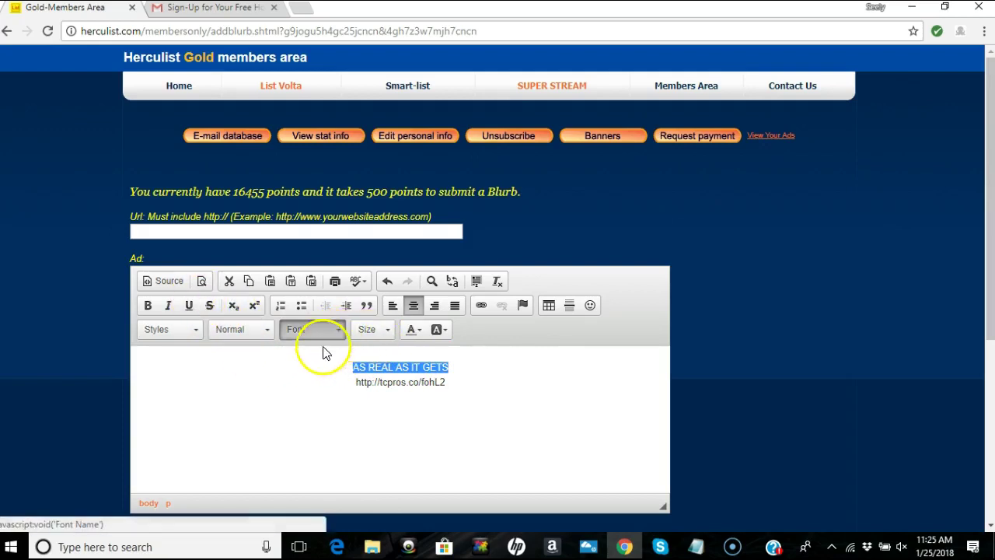
pyautogui.scroll(-1, 301, 412)
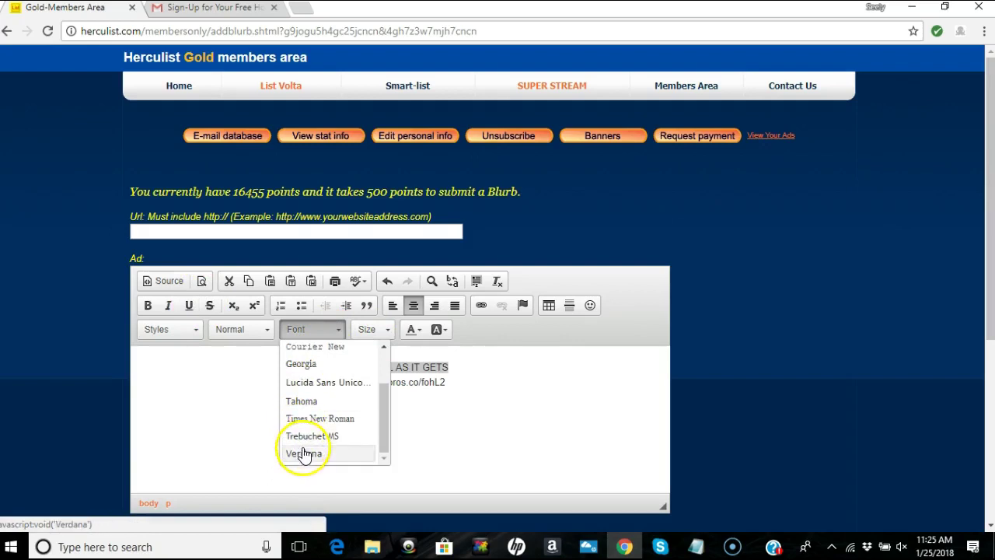
pyautogui.click(304, 454)
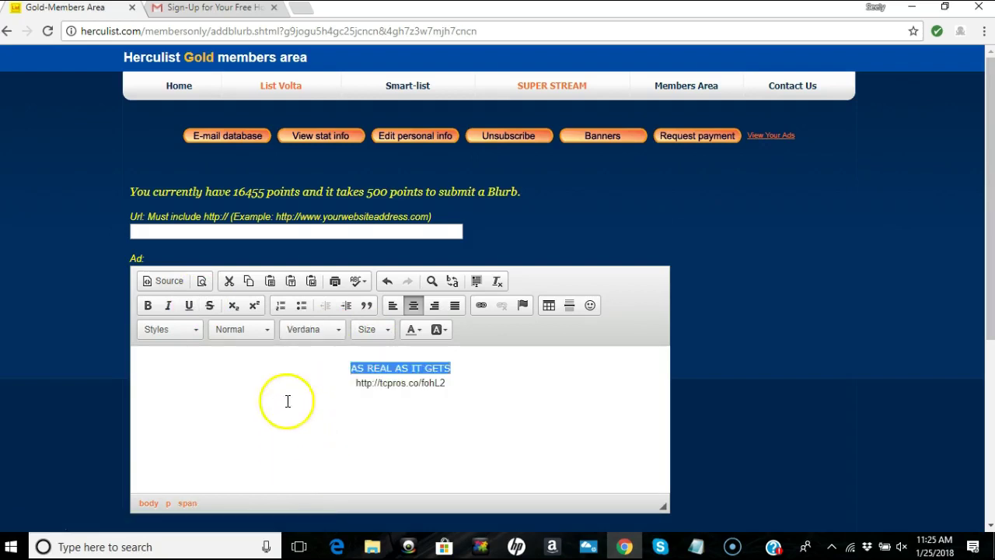
pyautogui.click(370, 331)
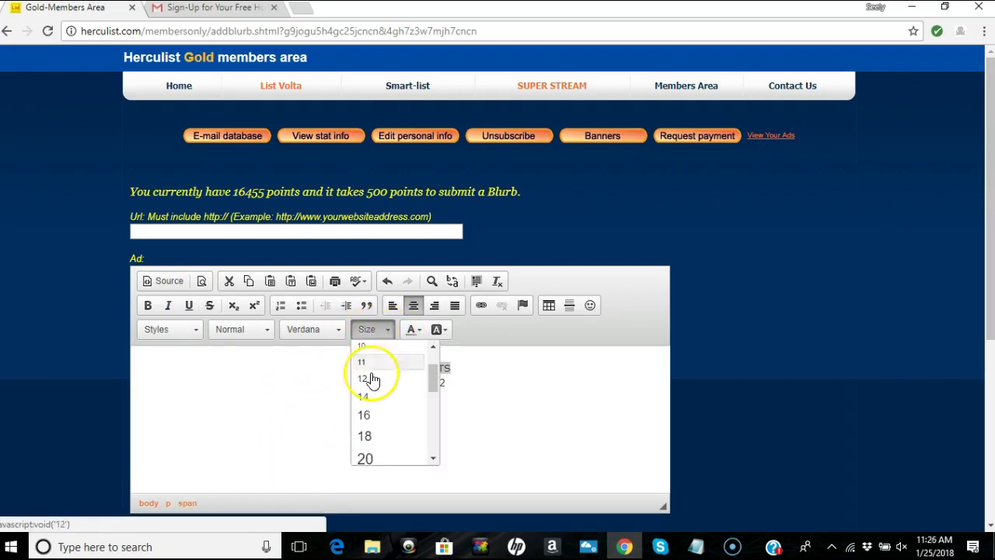
pyautogui.click(366, 417)
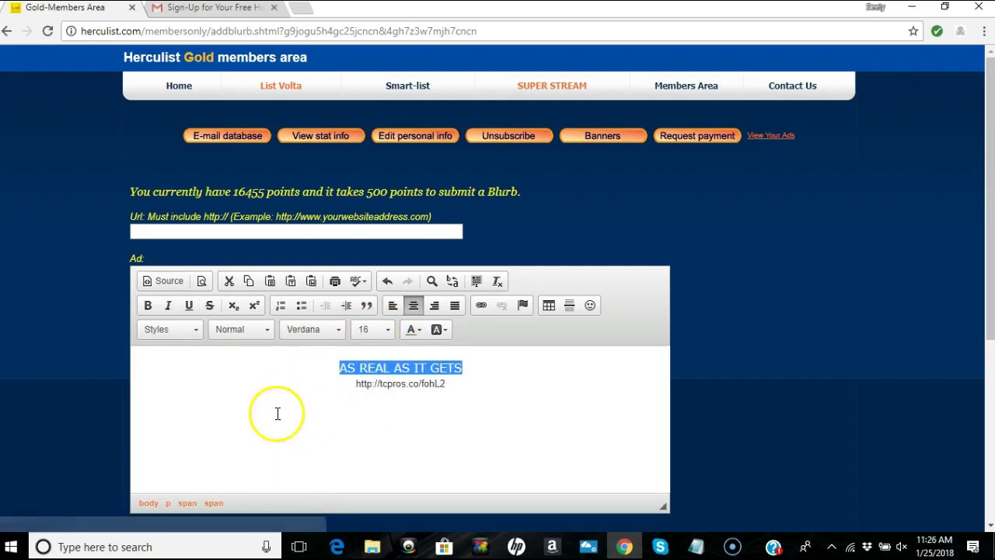
pyautogui.click(148, 306)
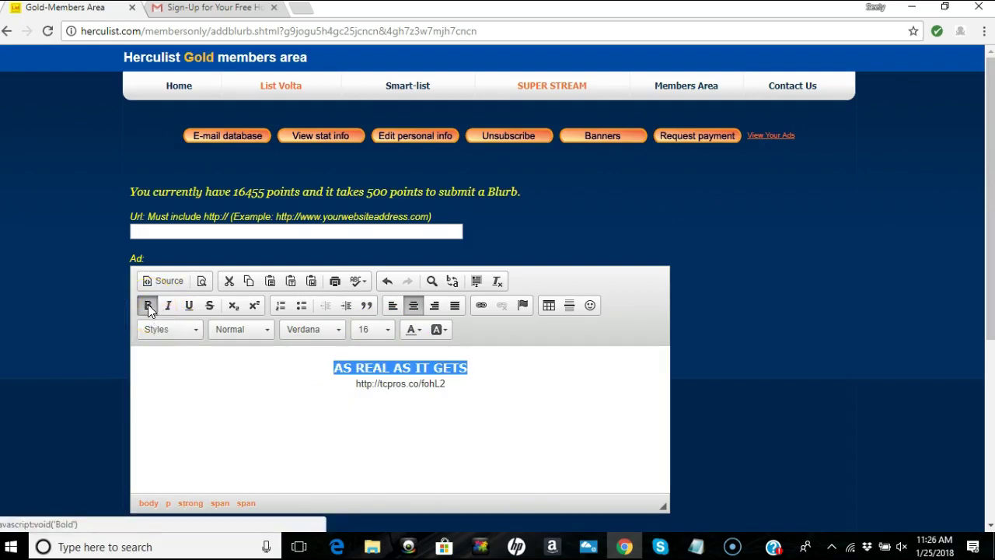
pyautogui.click(361, 423)
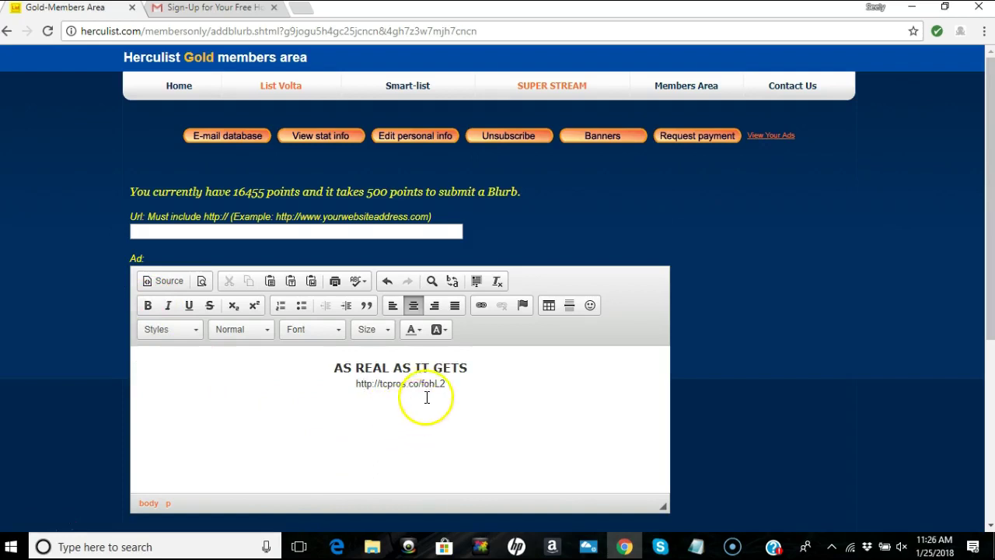
pyautogui.moveTo(443, 387); pyautogui.dragTo(361, 385)
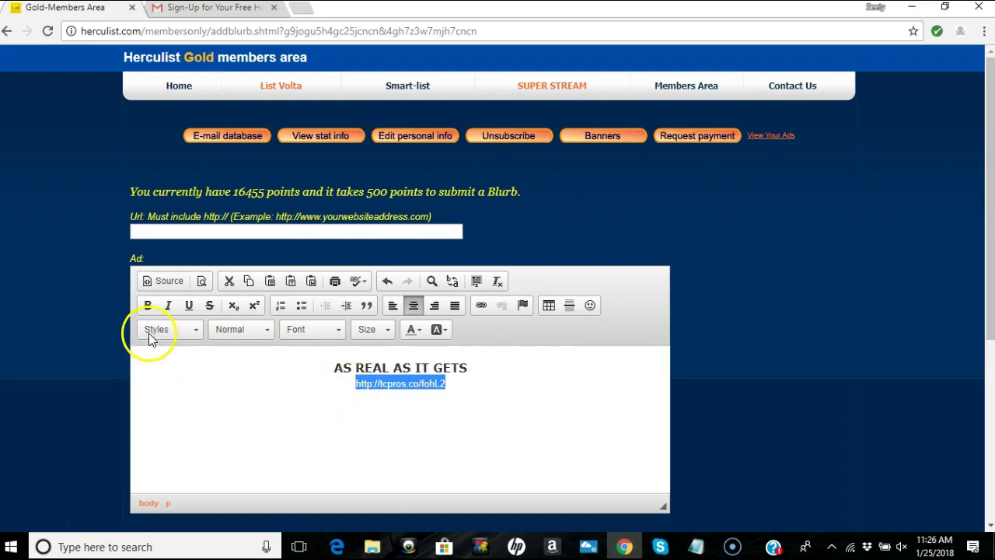
pyautogui.click(145, 300)
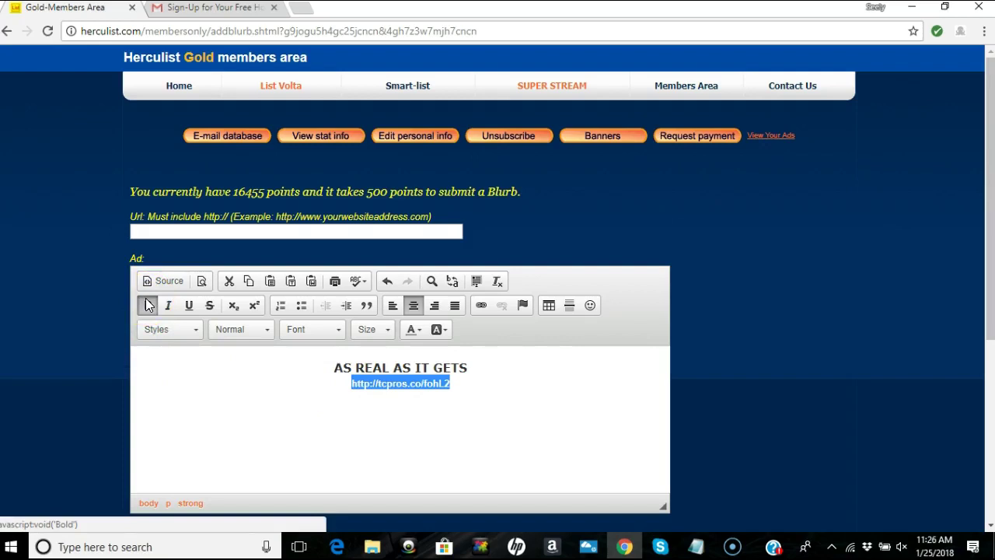
pyautogui.click(479, 308)
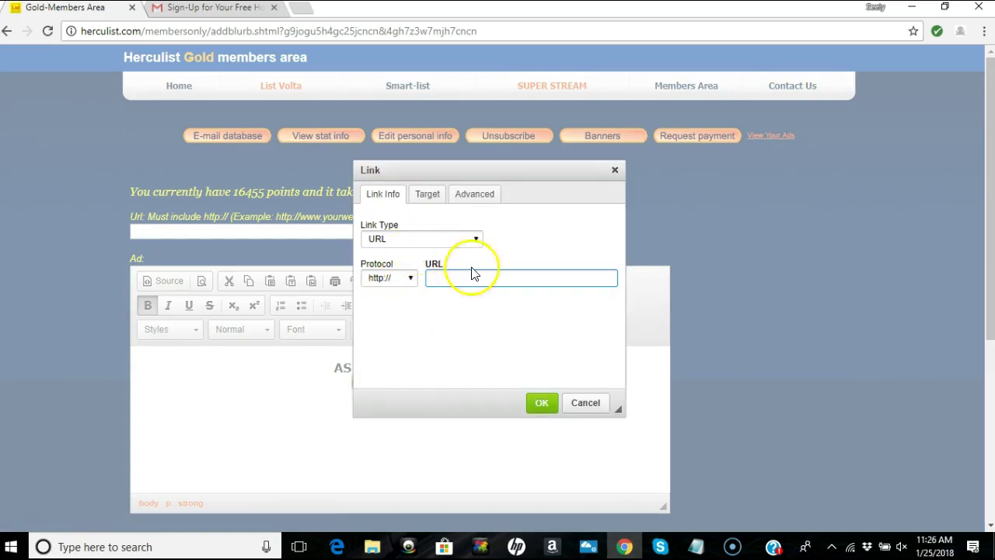
pyautogui.hotkey('ctrl', 'v')
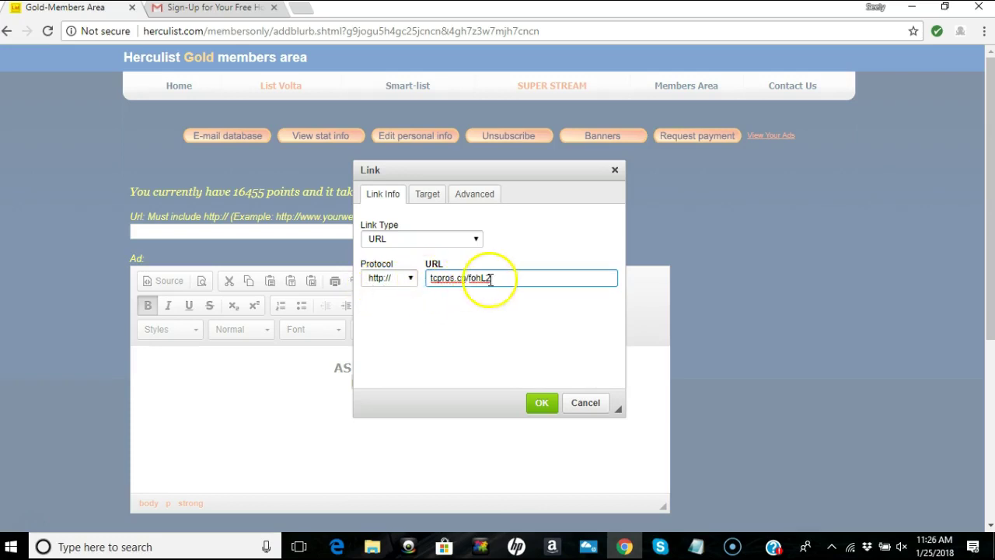
pyautogui.click(541, 404)
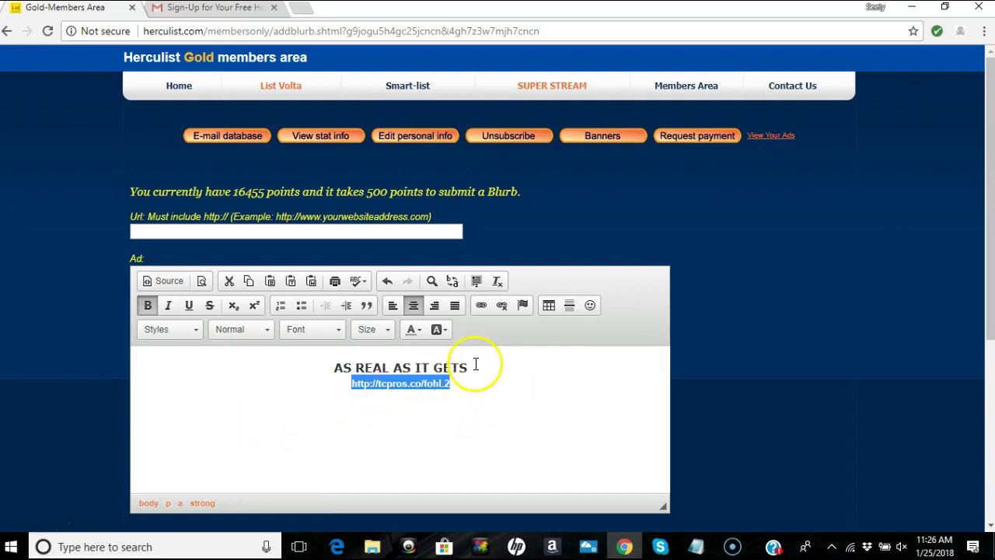
# Color the "AS REAL AS IT GETS" headline text red.
pyautogui.moveTo(470, 365); pyautogui.dragTo(335, 371)
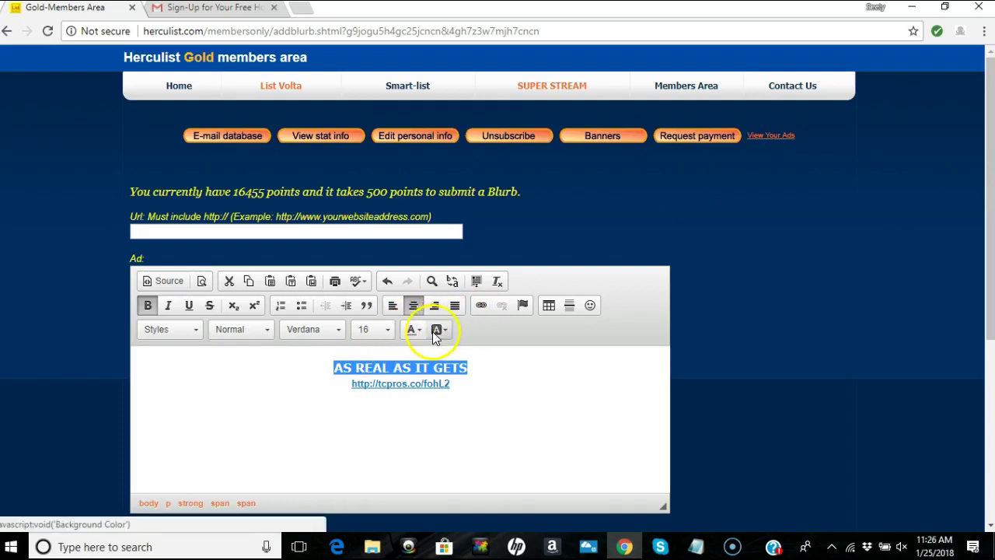
pyautogui.click(424, 335)
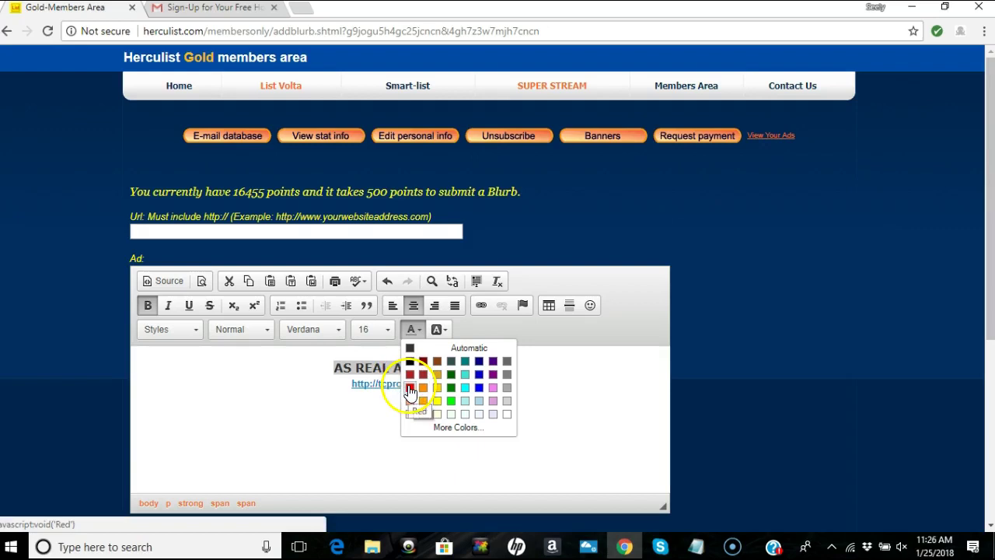
pyautogui.click(410, 388)
pyautogui.click(438, 389)
# Color the linked URL line's text dark blue.
pyautogui.moveTo(460, 385); pyautogui.dragTo(340, 382)
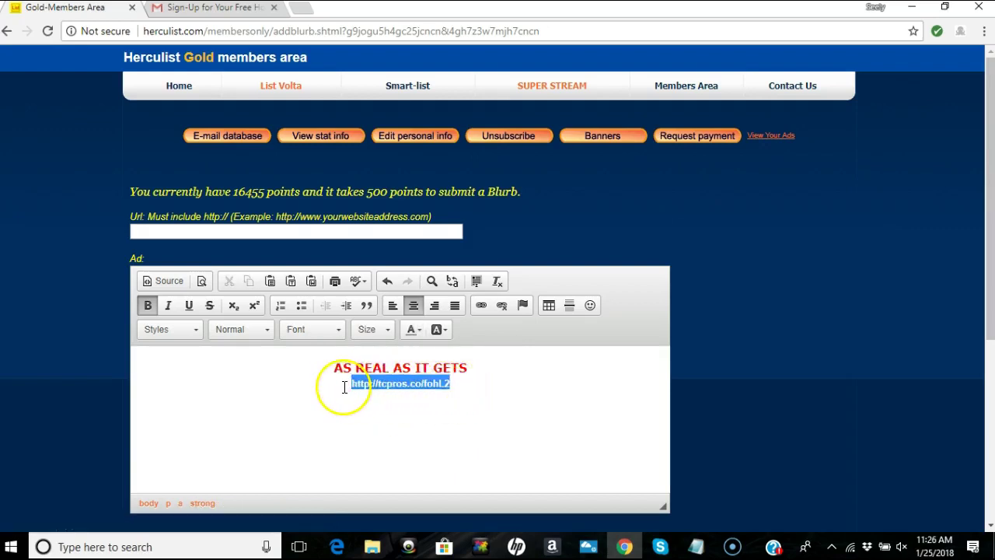
pyautogui.click(421, 335)
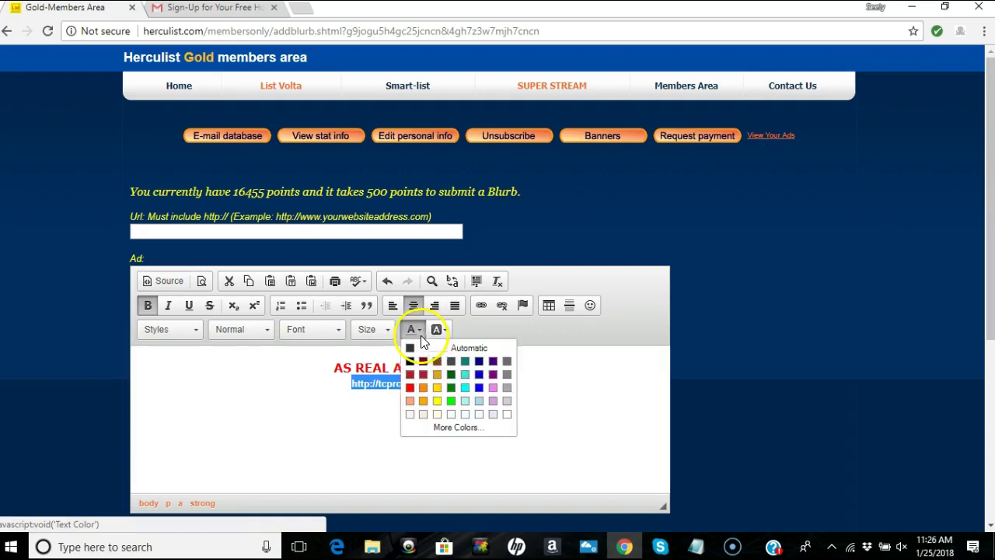
pyautogui.click(482, 362)
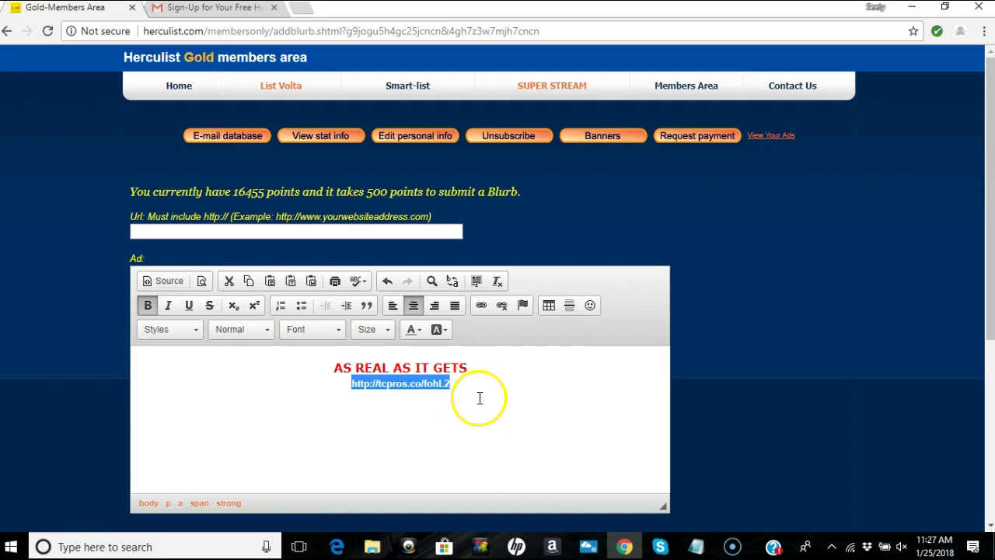
# Set the linked URL line in the ad to font size 14.
pyautogui.click(383, 331)
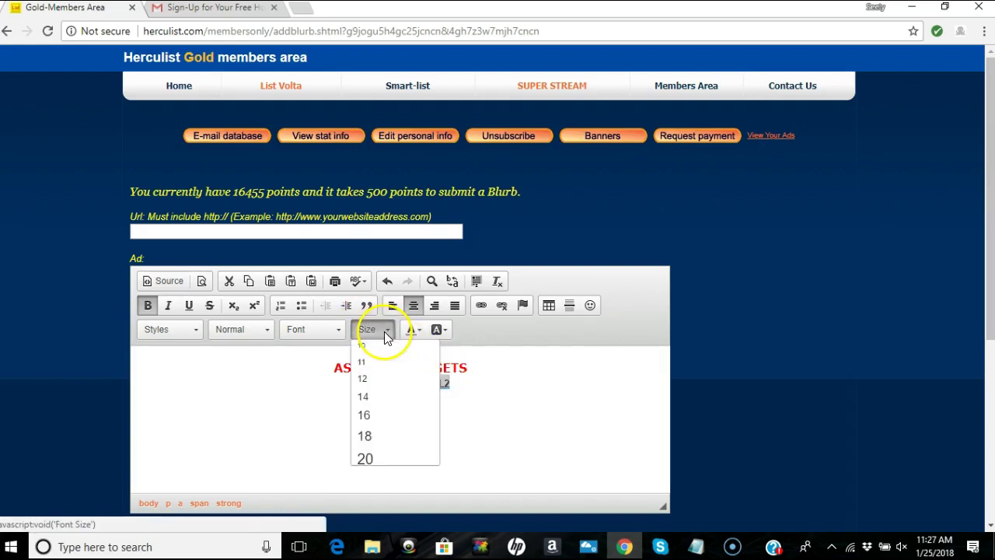
pyautogui.click(377, 394)
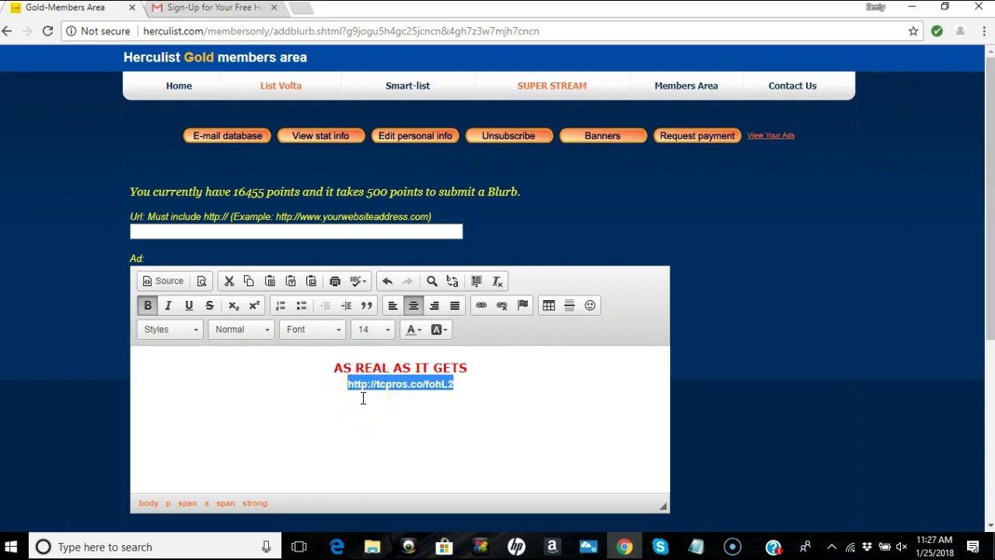
pyautogui.click(474, 375)
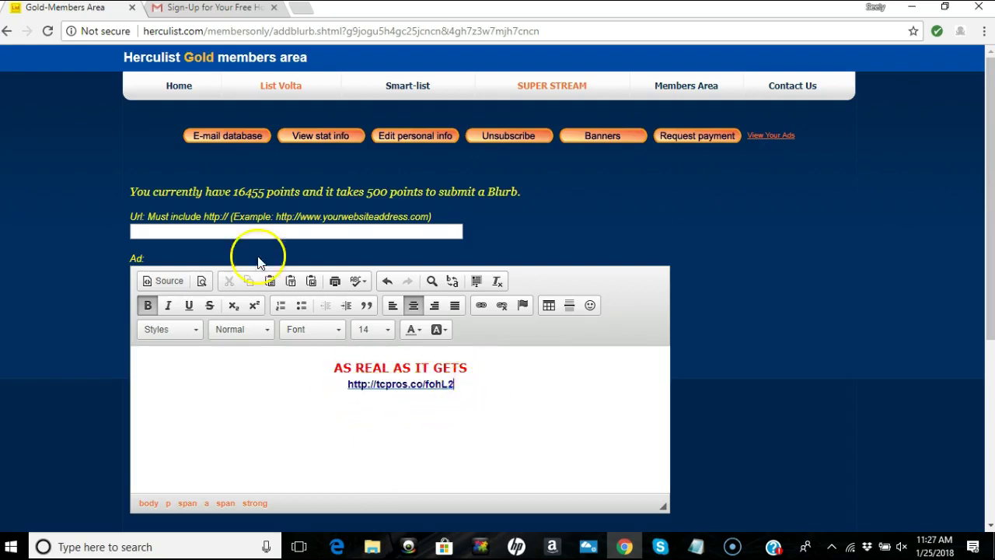
pyautogui.click(188, 236)
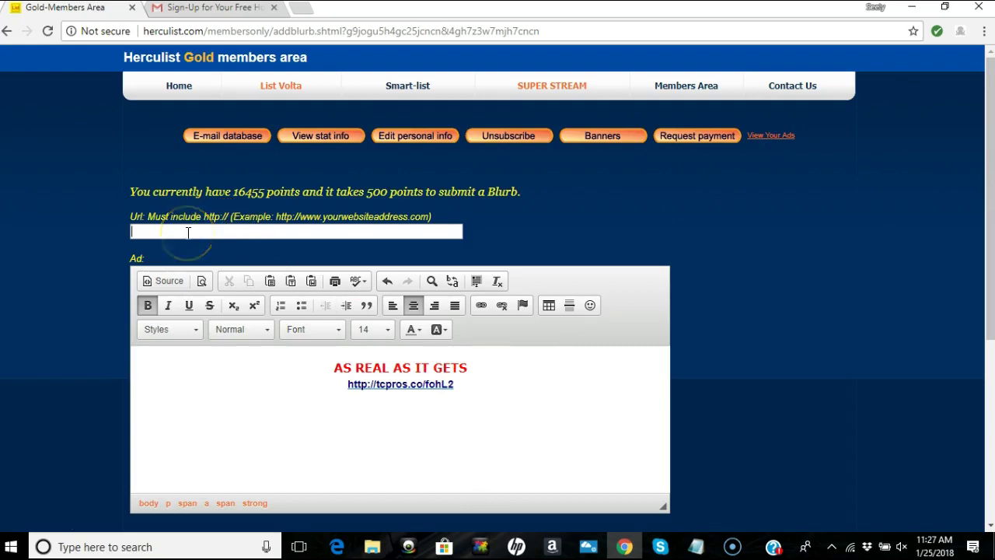
pyautogui.click(188, 232)
pyautogui.click(189, 247)
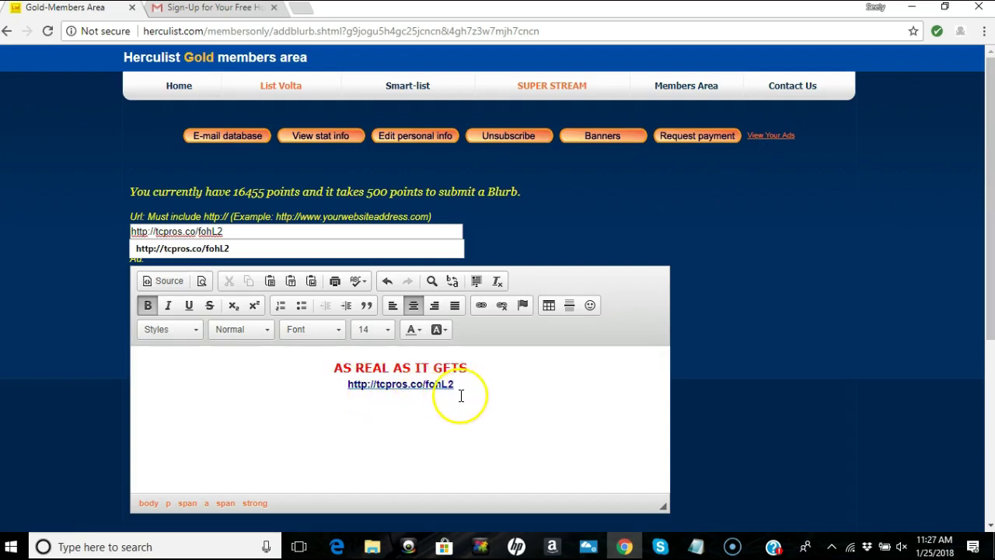
pyautogui.click(210, 401)
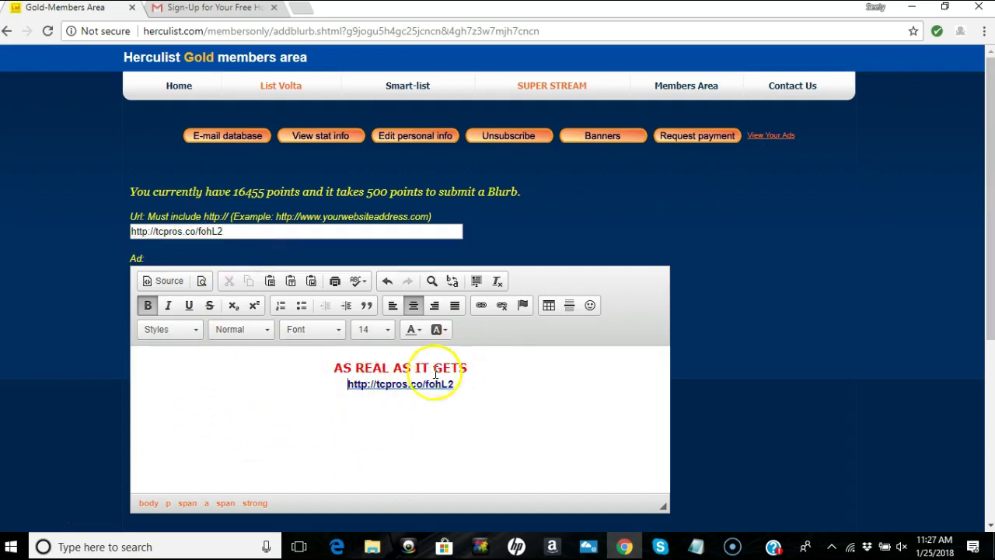
# Submit the completed blurb and review the submission confirmation page.
pyautogui.scroll(-2, 404, 437)
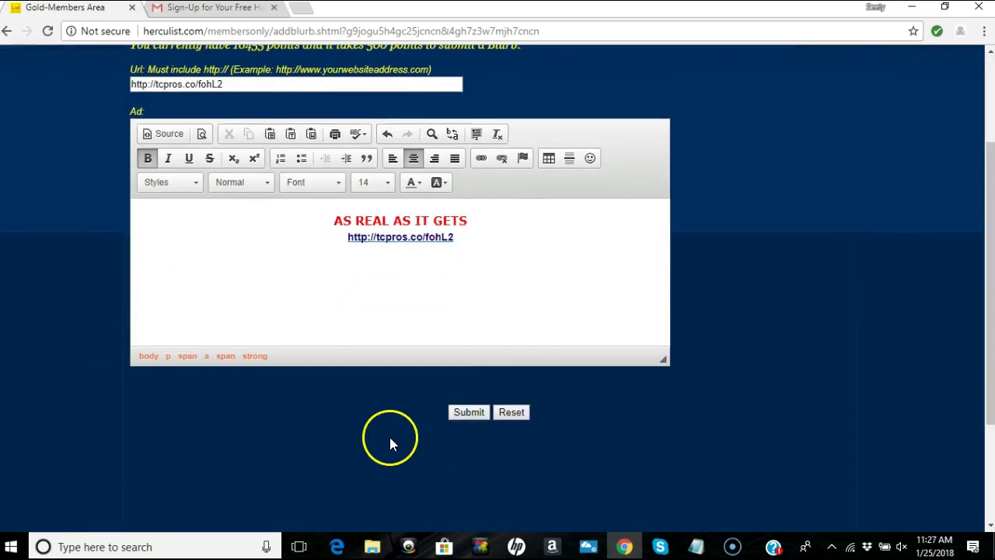
pyautogui.click(464, 414)
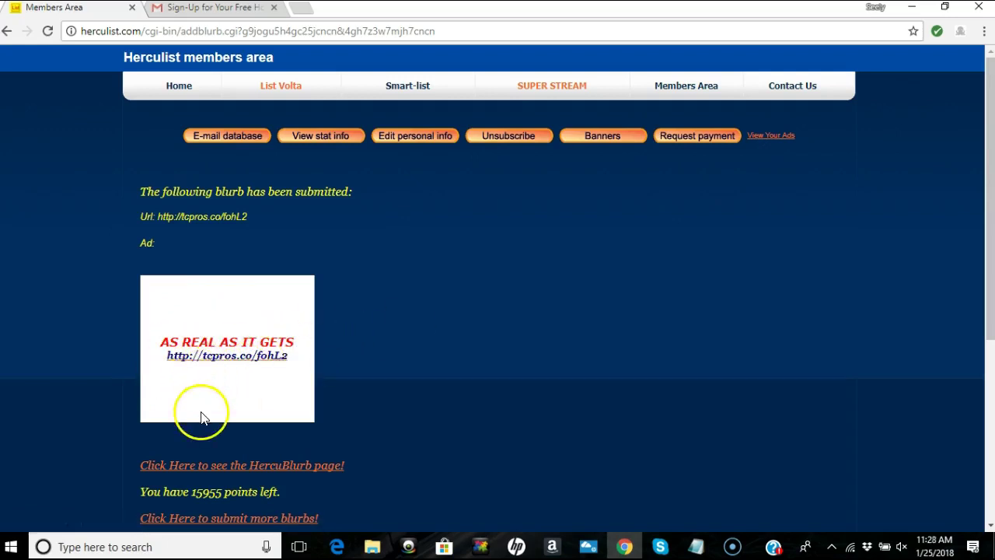
pyautogui.scroll(-2, 238, 401)
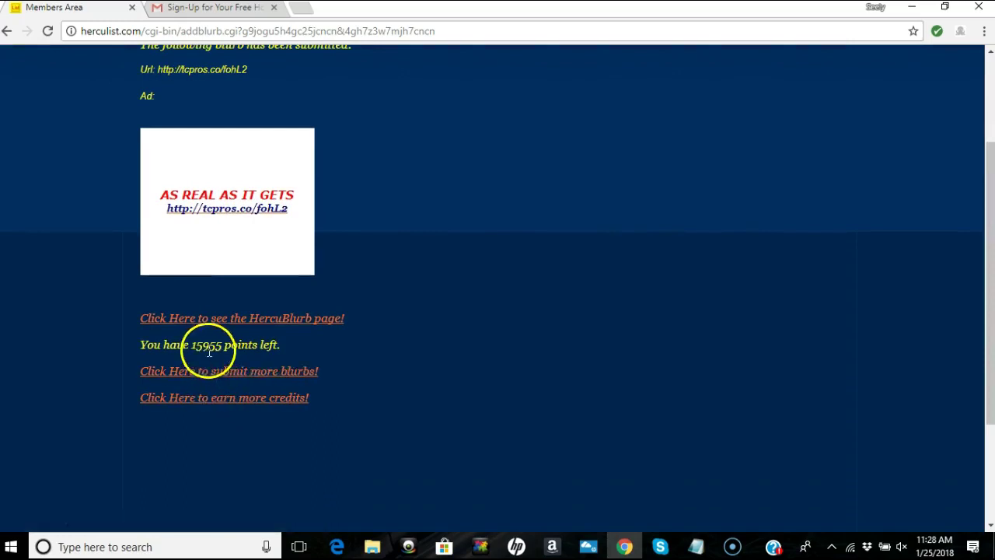
pyautogui.scroll(2, 208, 196)
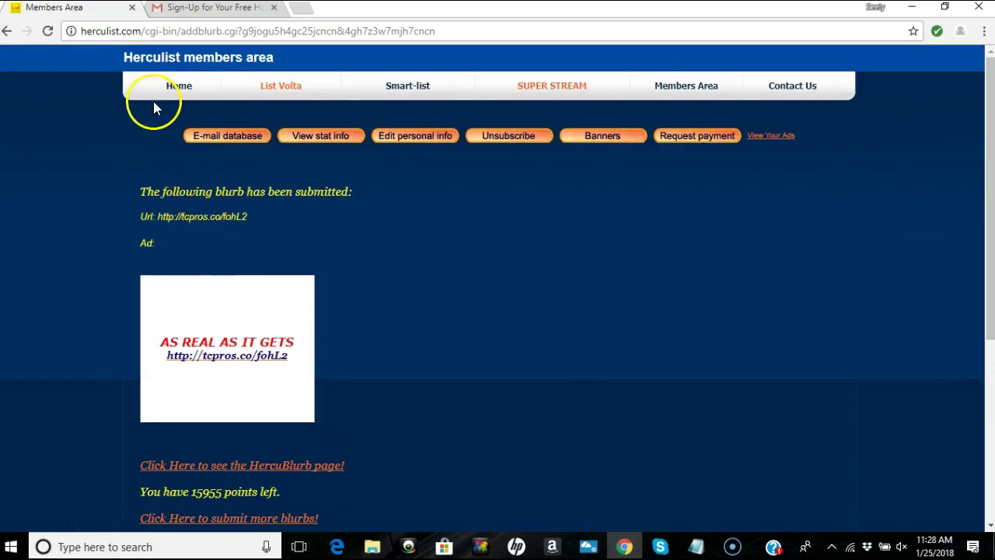
# Return to the Herculist home page, log in with the saved credentials and continue to the Gold members area.
pyautogui.click(174, 86)
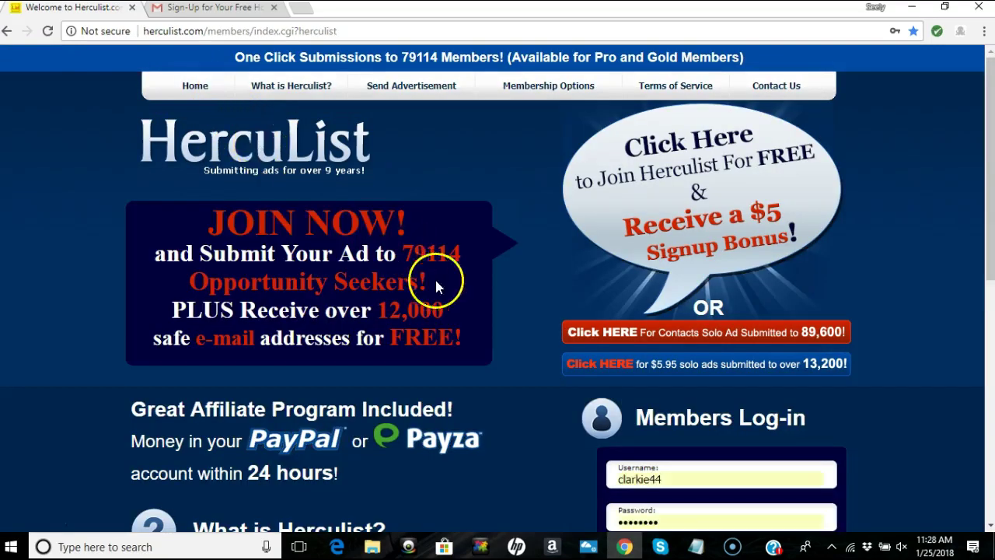
pyautogui.scroll(-2, 435, 278)
pyautogui.click(675, 420)
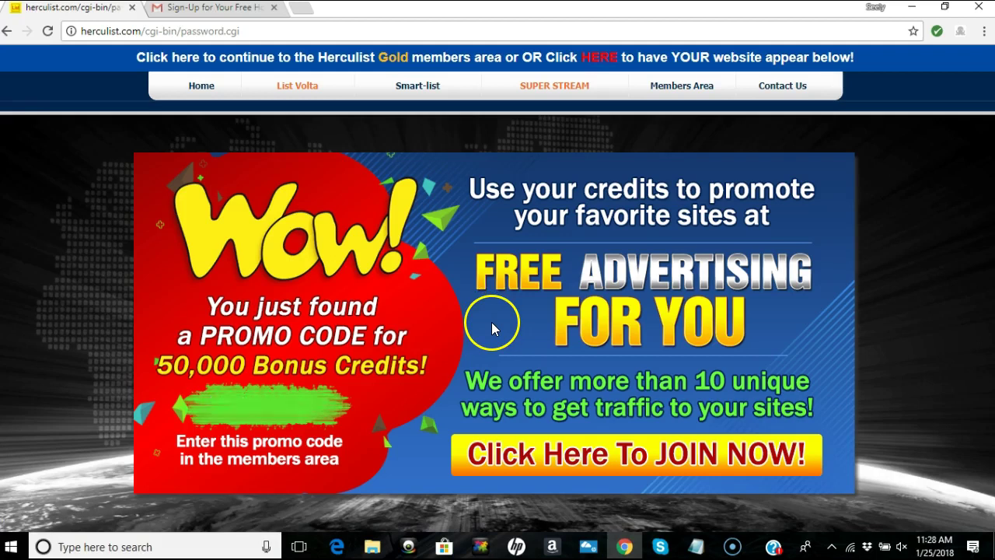
pyautogui.click(389, 59)
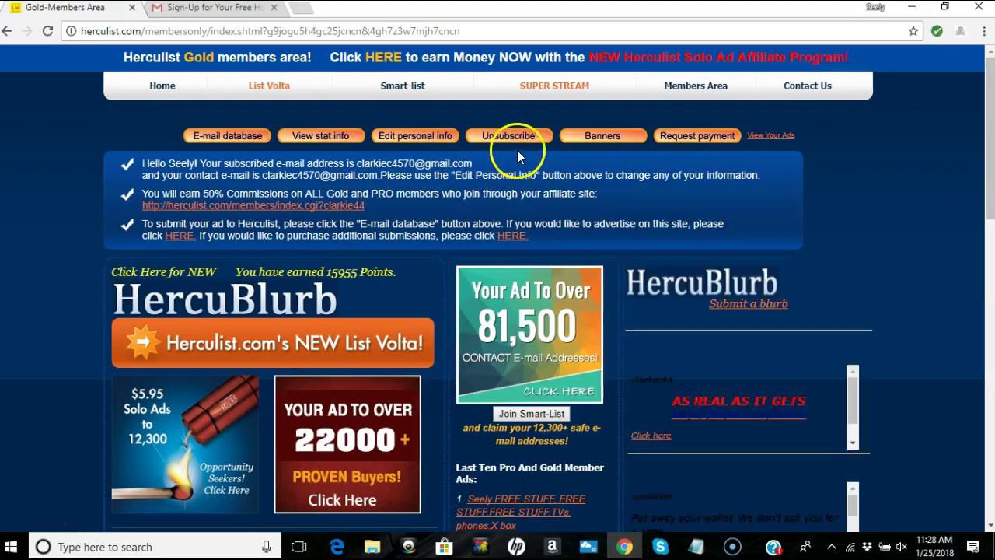
# Examine the HercuBlurb column for the new "AS REAL AS IT GETS" blurb and the other members' blurbs.
pyautogui.scroll(-1, 749, 244)
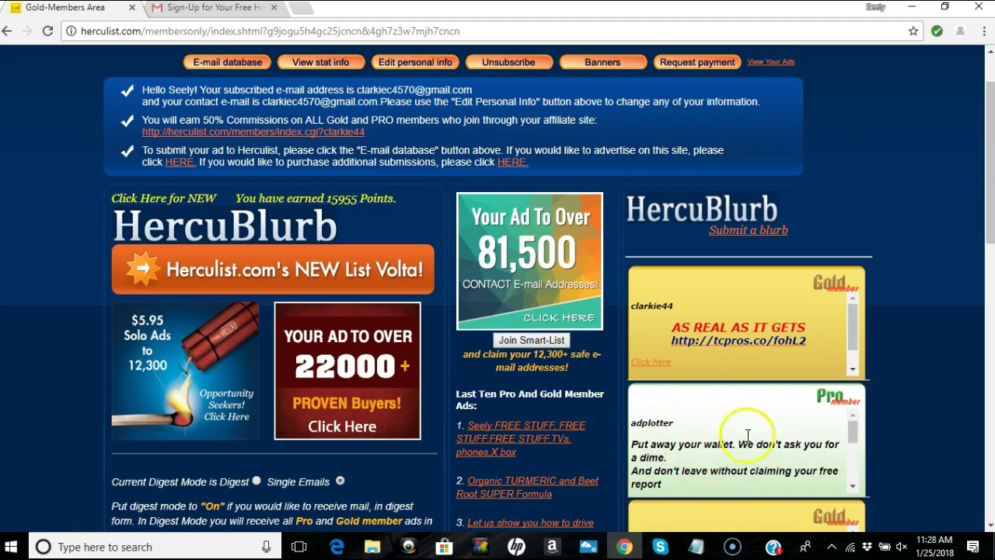
pyautogui.scroll(-3, 739, 435)
pyautogui.scroll(-2, 948, 365)
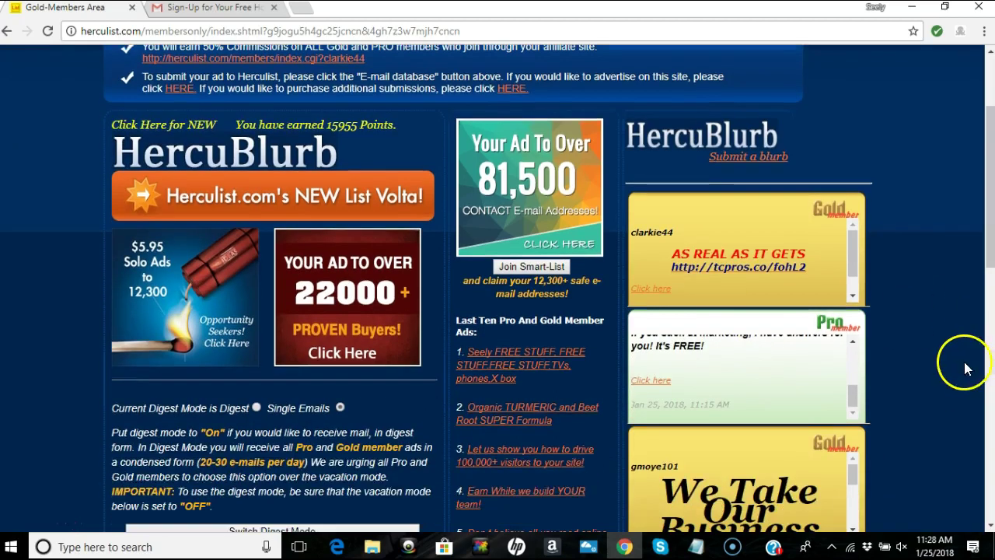
pyautogui.scroll(-1, 942, 376)
pyautogui.scroll(-3, 939, 371)
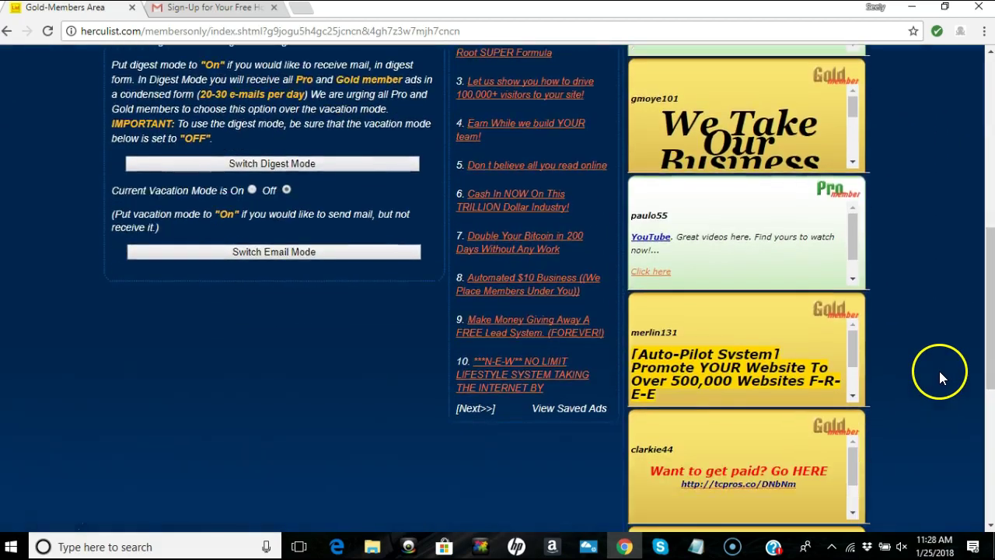
pyautogui.scroll(-2, 934, 372)
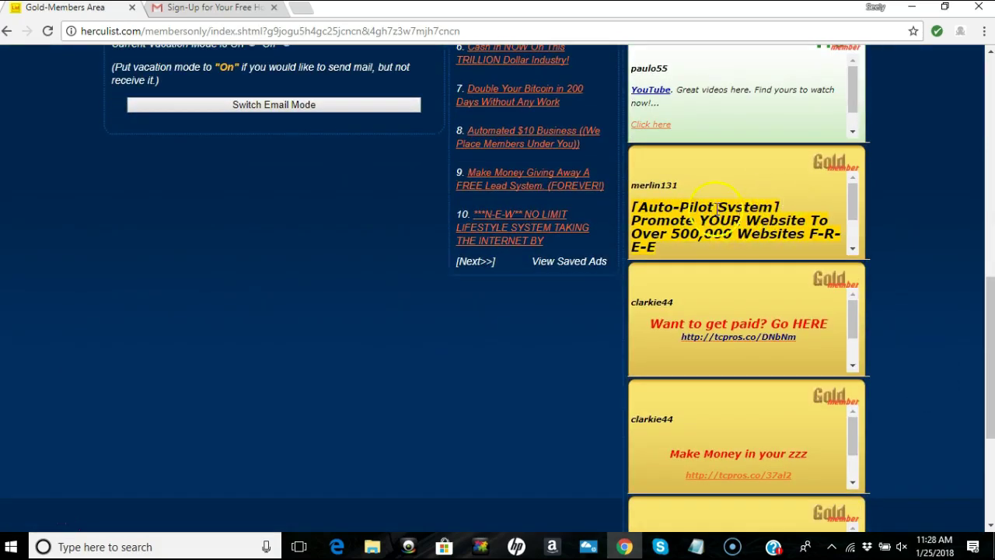
pyautogui.scroll(-1, 707, 220)
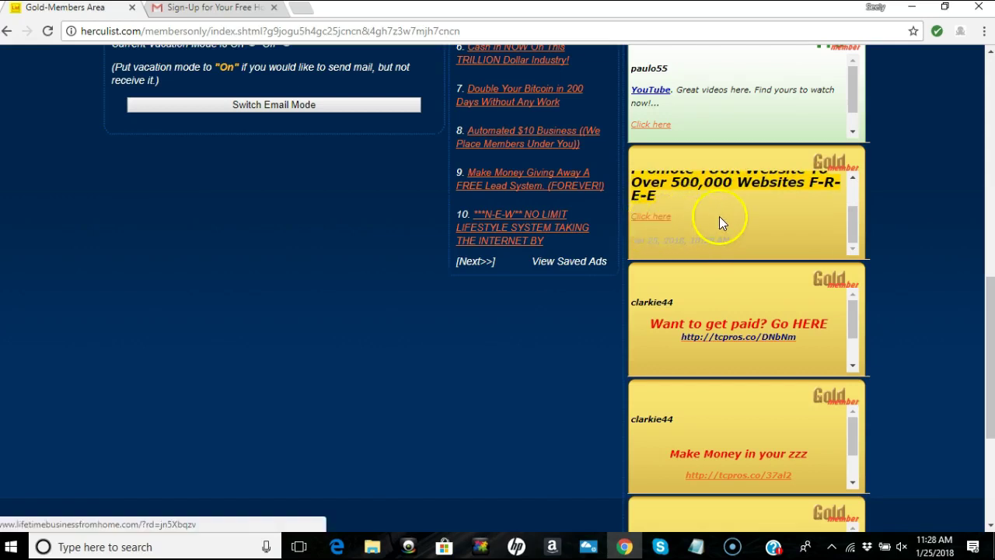
pyautogui.scroll(1, 719, 218)
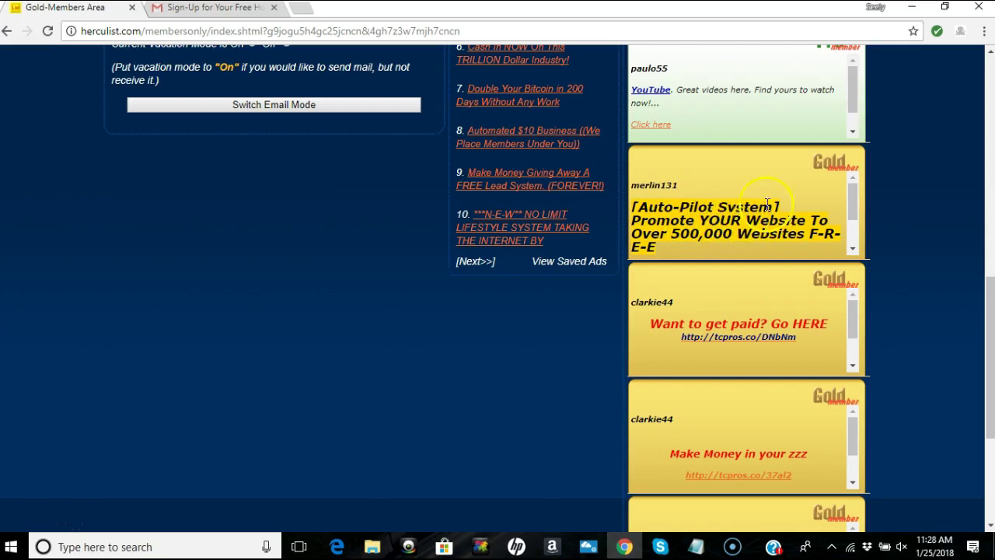
pyautogui.scroll(-1, 727, 203)
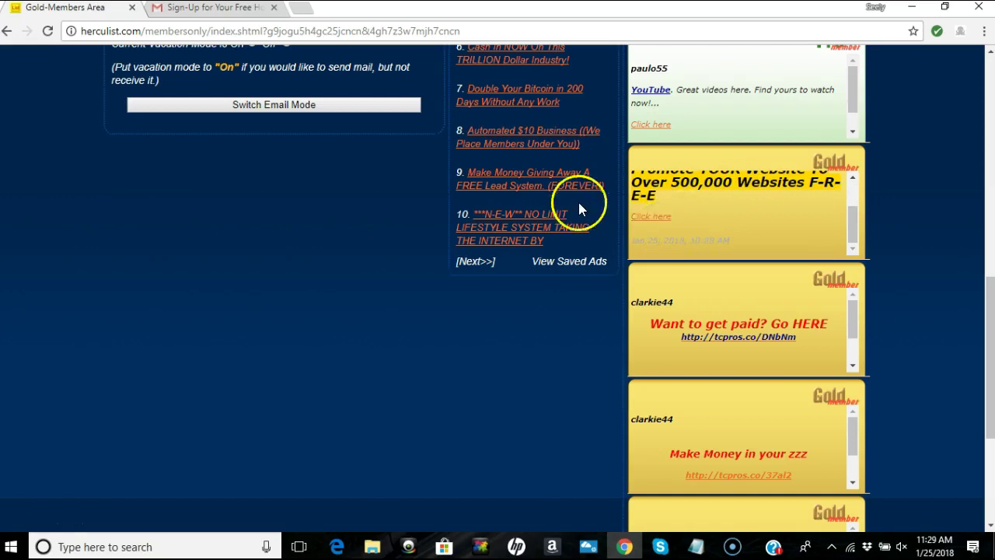
pyautogui.scroll(6, 702, 217)
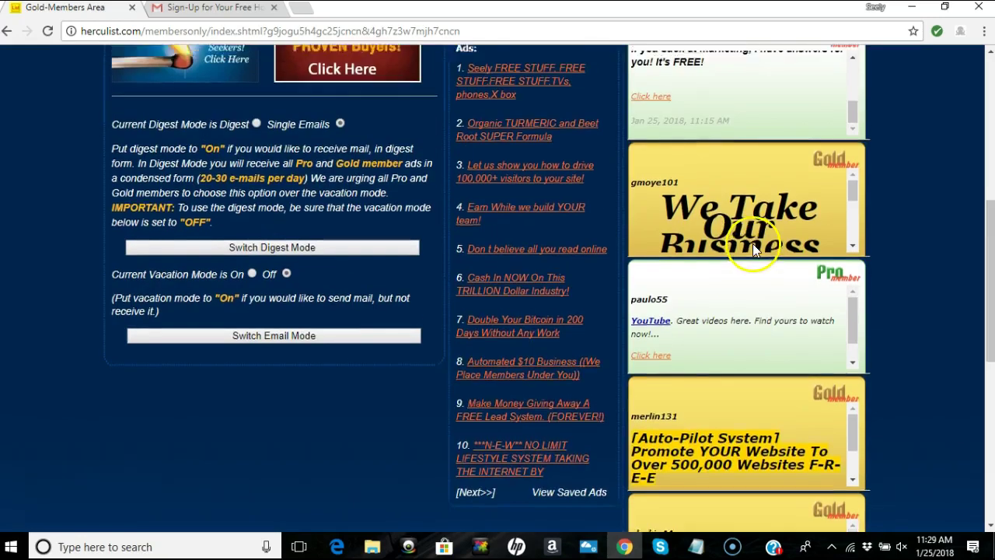
pyautogui.scroll(1, 748, 298)
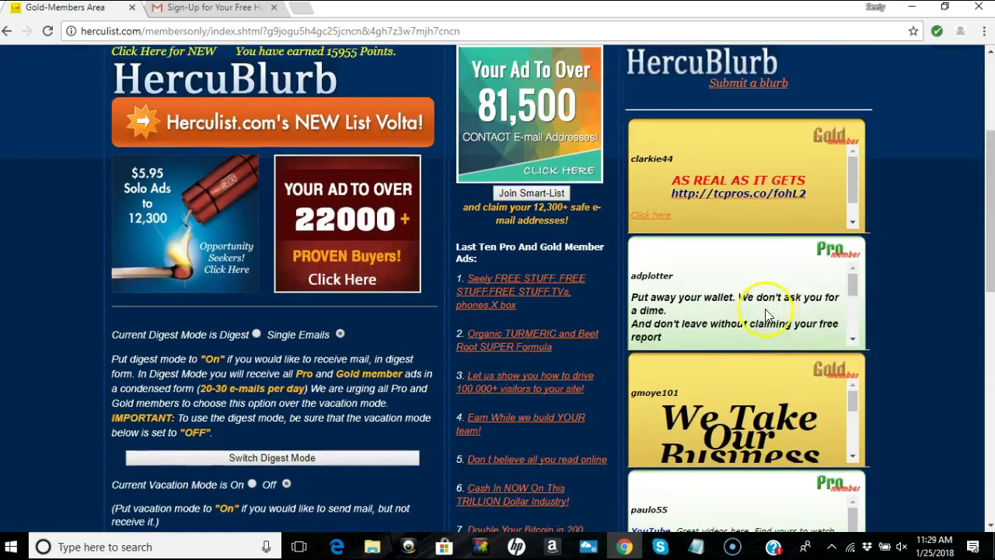
pyautogui.scroll(2, 910, 237)
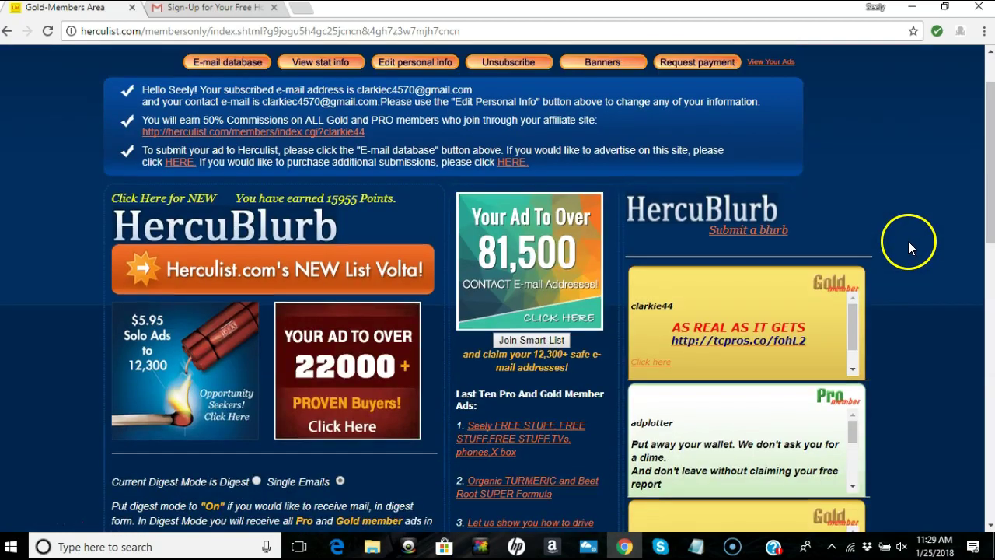